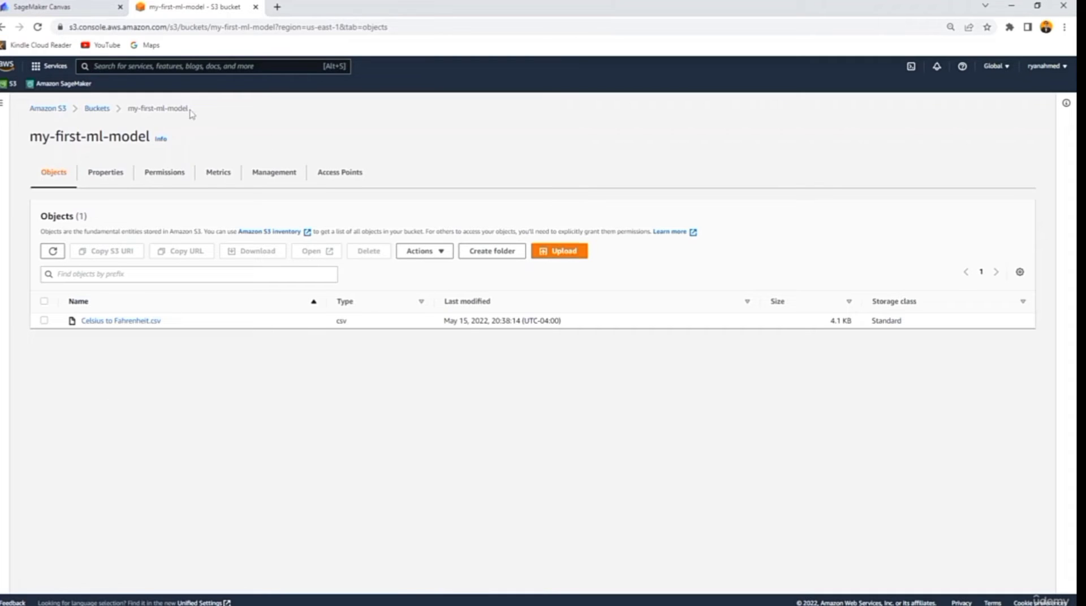
Upload salary.csv from the local folder to the my-first-ml-model S3 bucket and close the upload status page
left_click_drag(128, 108, 192, 114)
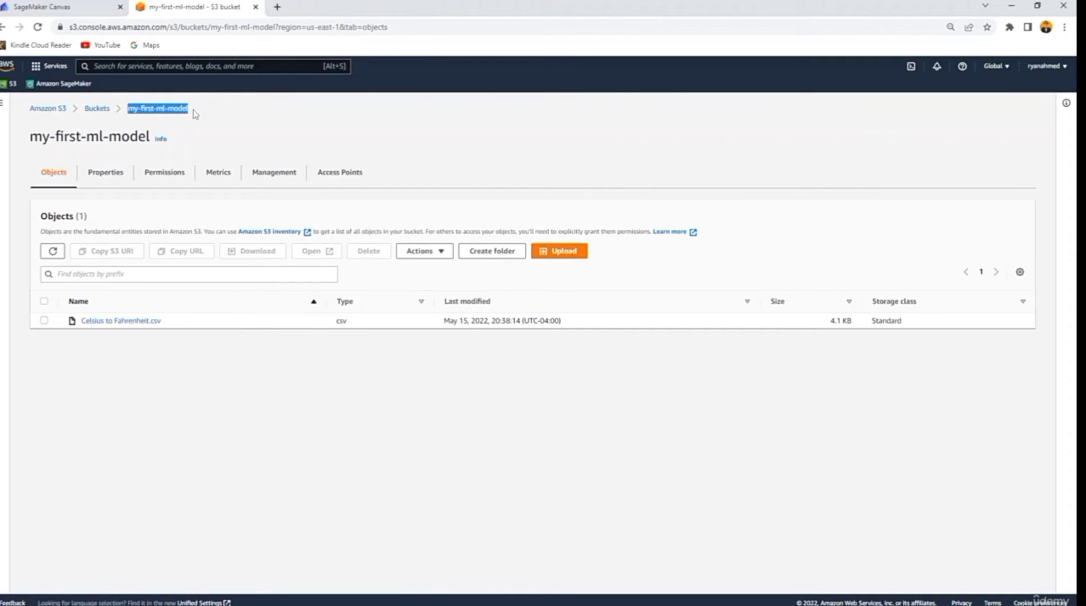
left_click(170, 142)
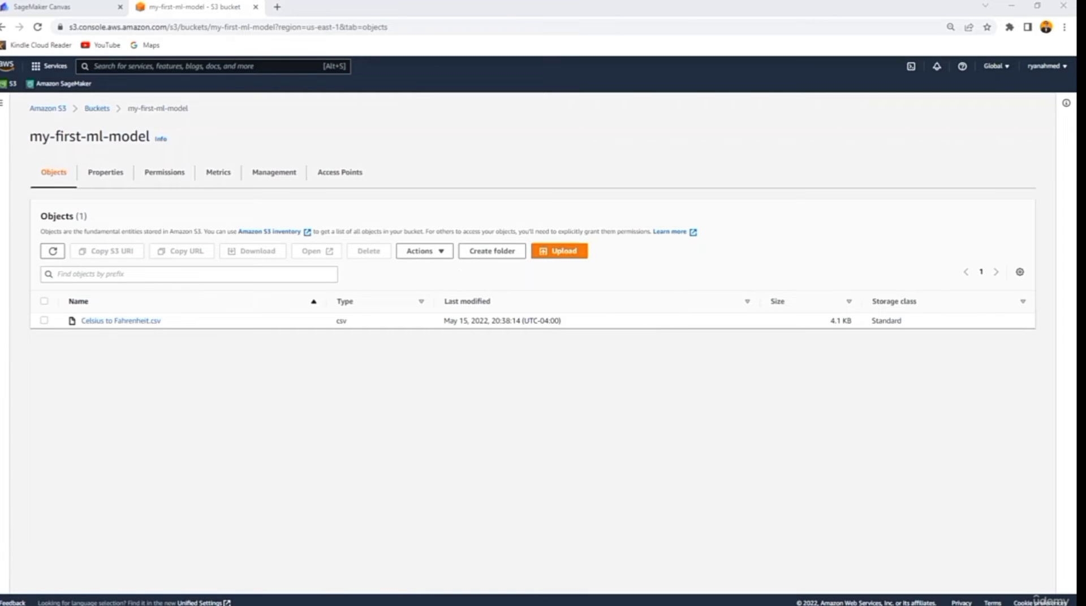
key("alt+Tab")
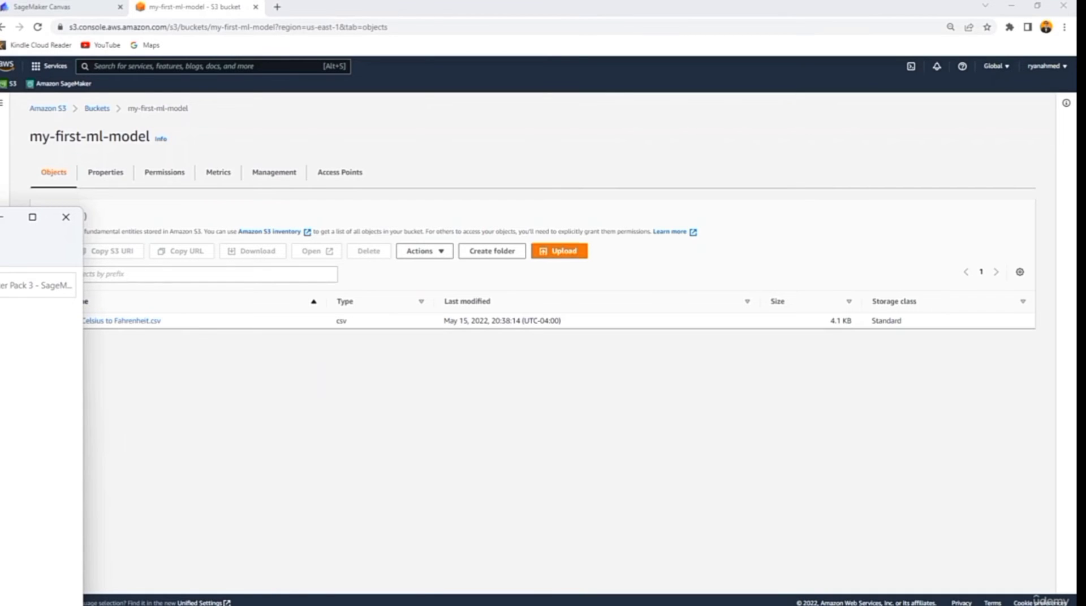
left_click_drag(39, 305, 392, 393)
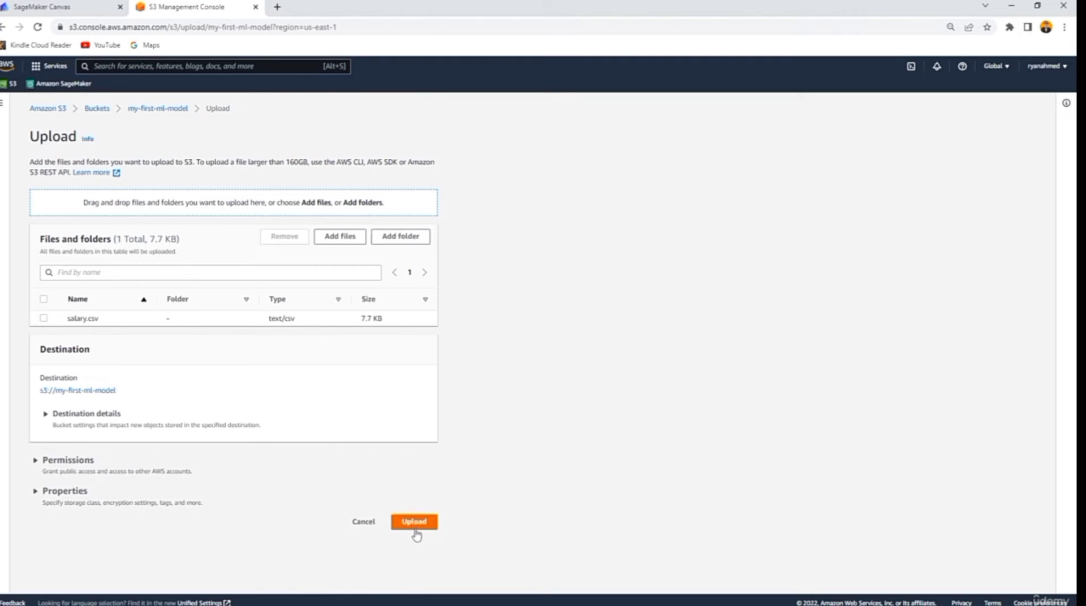
left_click(416, 526)
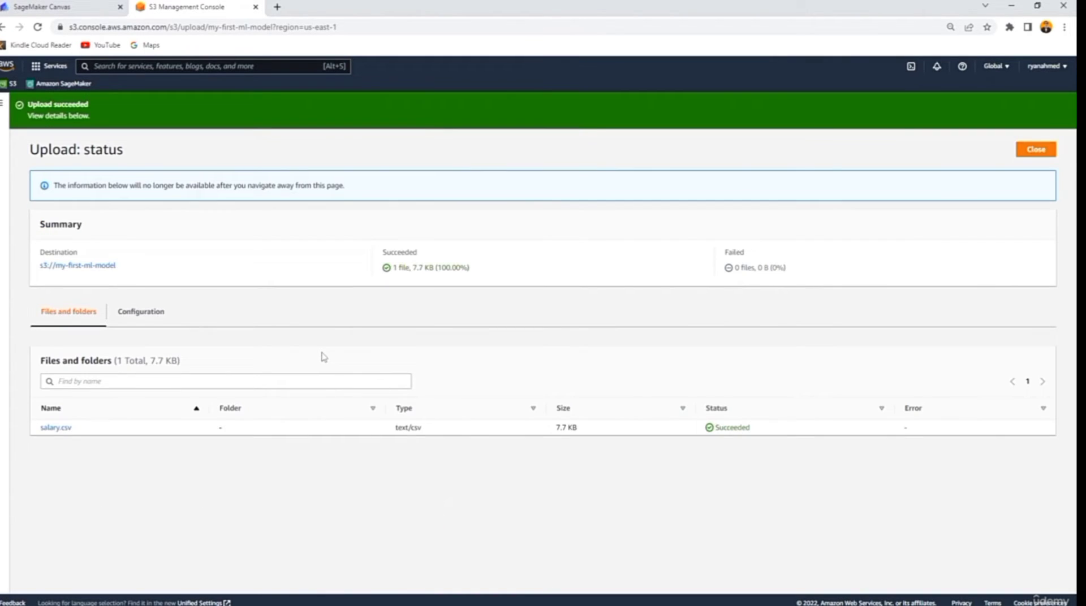
left_click(1030, 150)
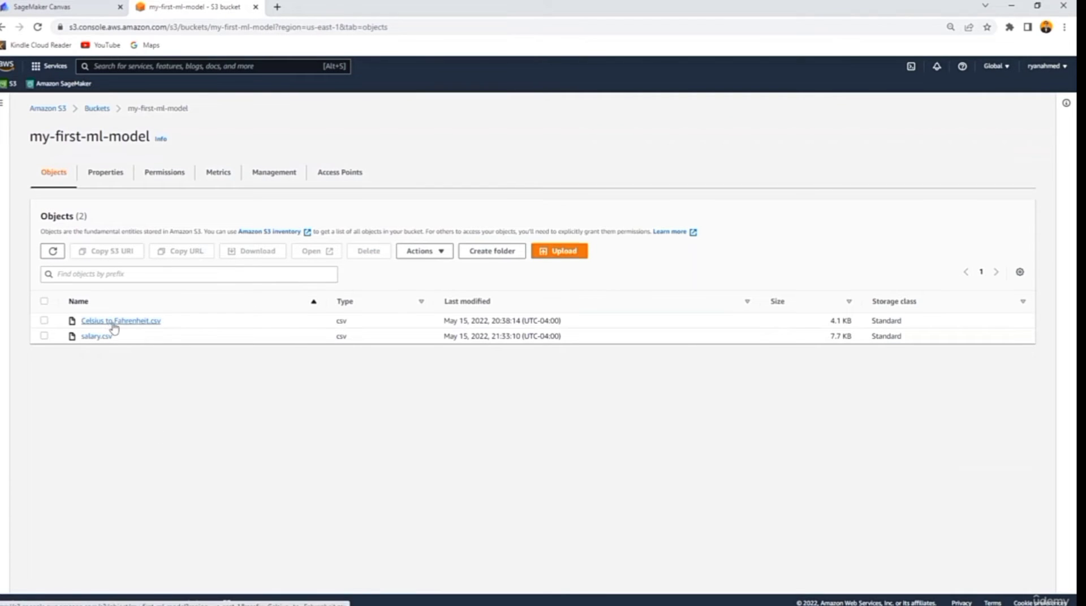
Switch to SageMaker Canvas and import salary.csv from the my-first-ml-model S3 bucket as a dataset
left_click(65, 4)
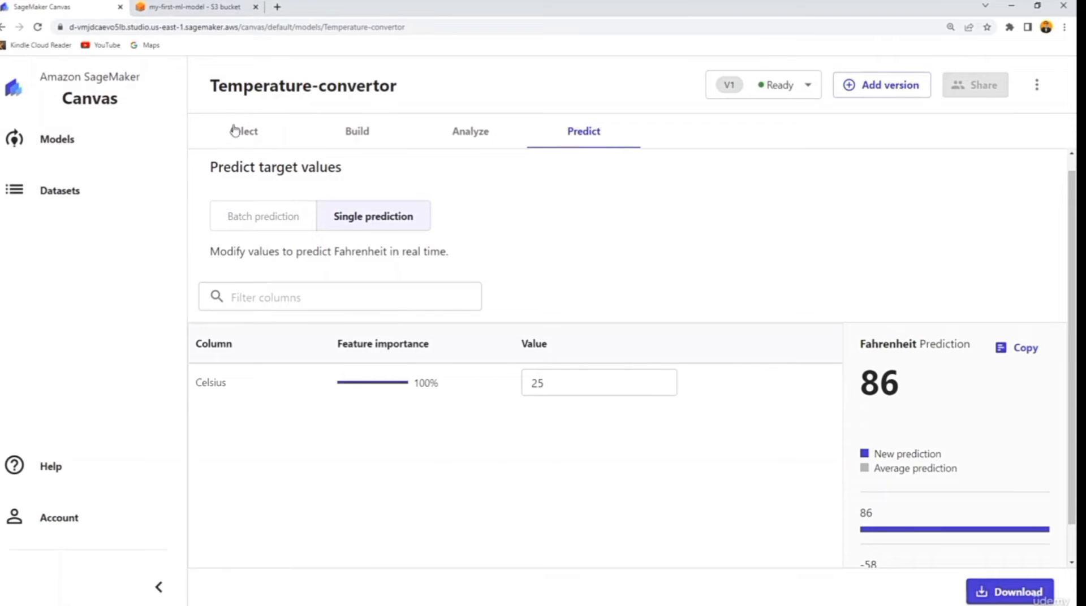
left_click(49, 190)
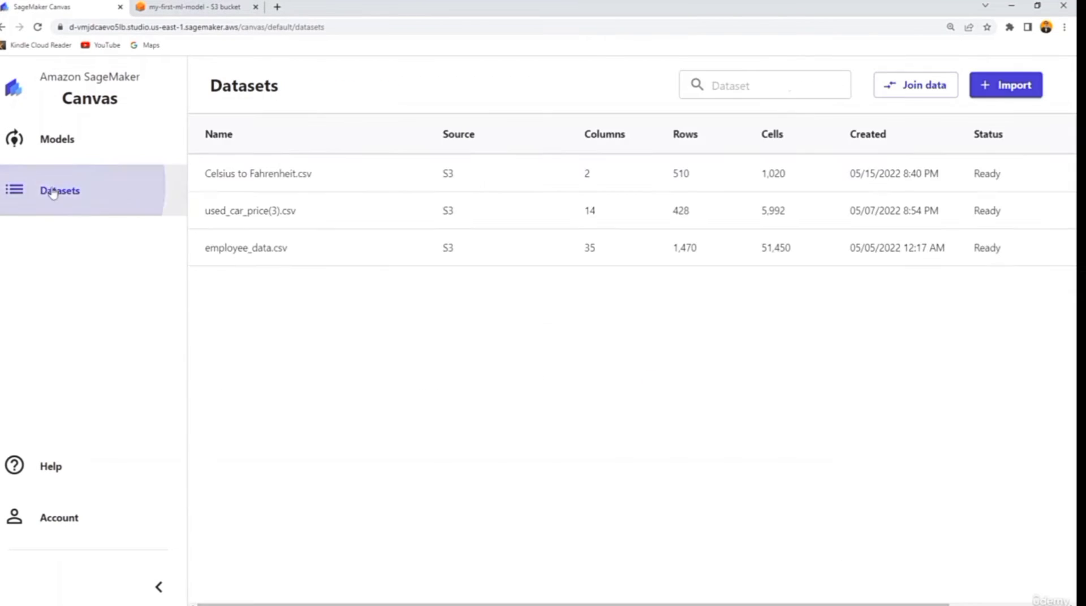
left_click(1011, 86)
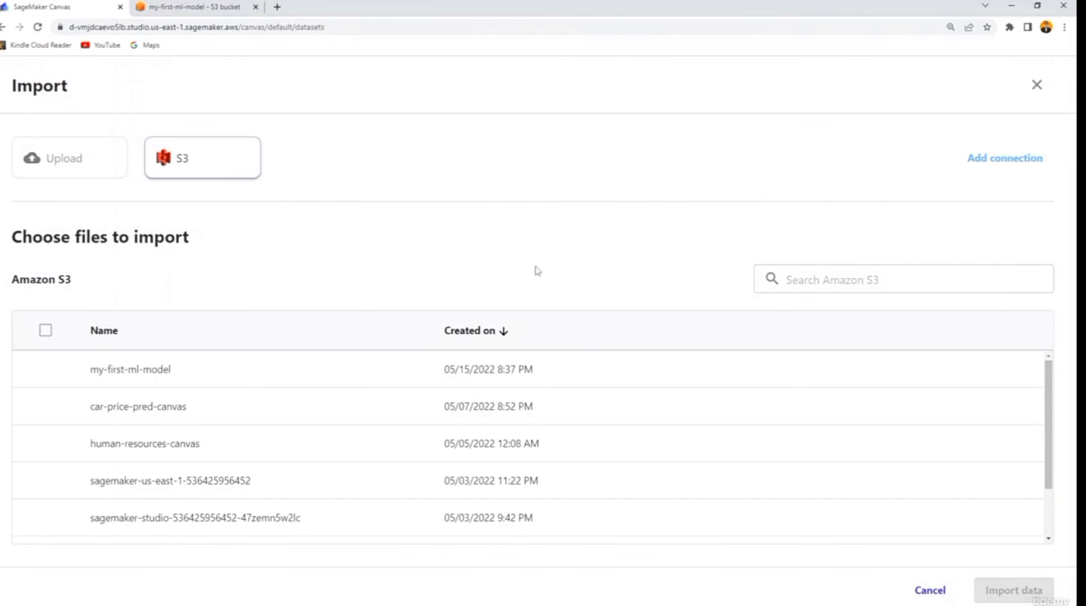
left_click(109, 376)
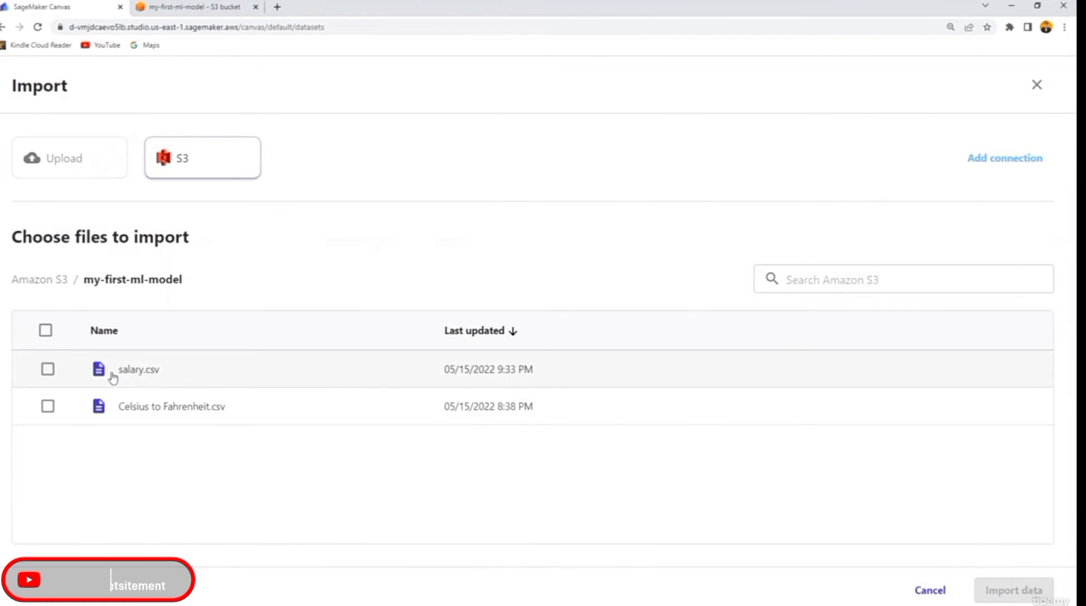
left_click(47, 369)
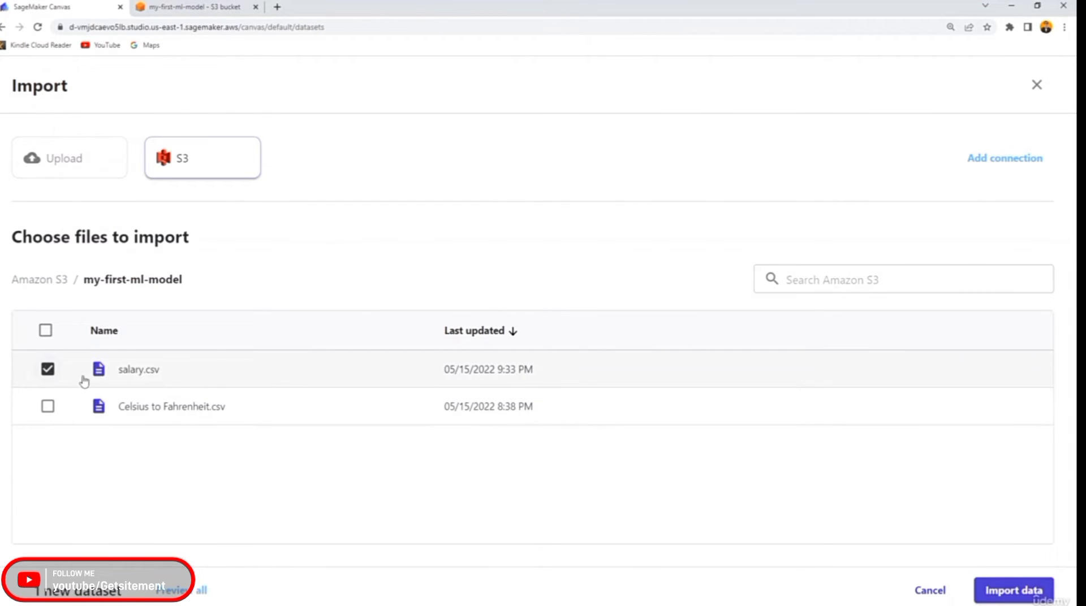
left_click(1016, 591)
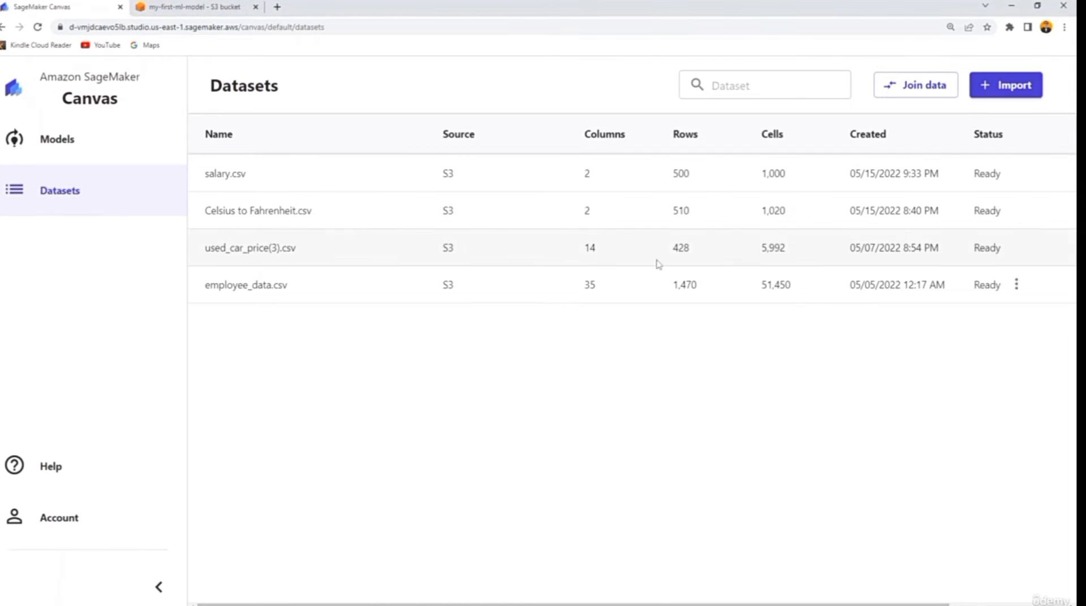
Preview the rows of the salary.csv dataset, looking through years of experience and salary, and close the preview
left_click(229, 176)
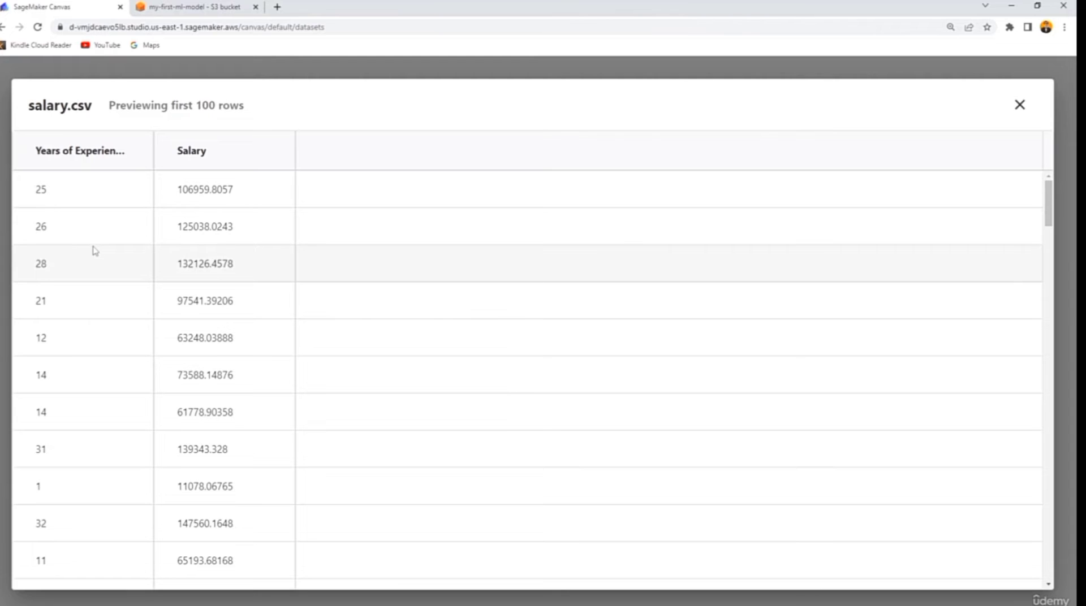
scroll(85, 198, "down", 10)
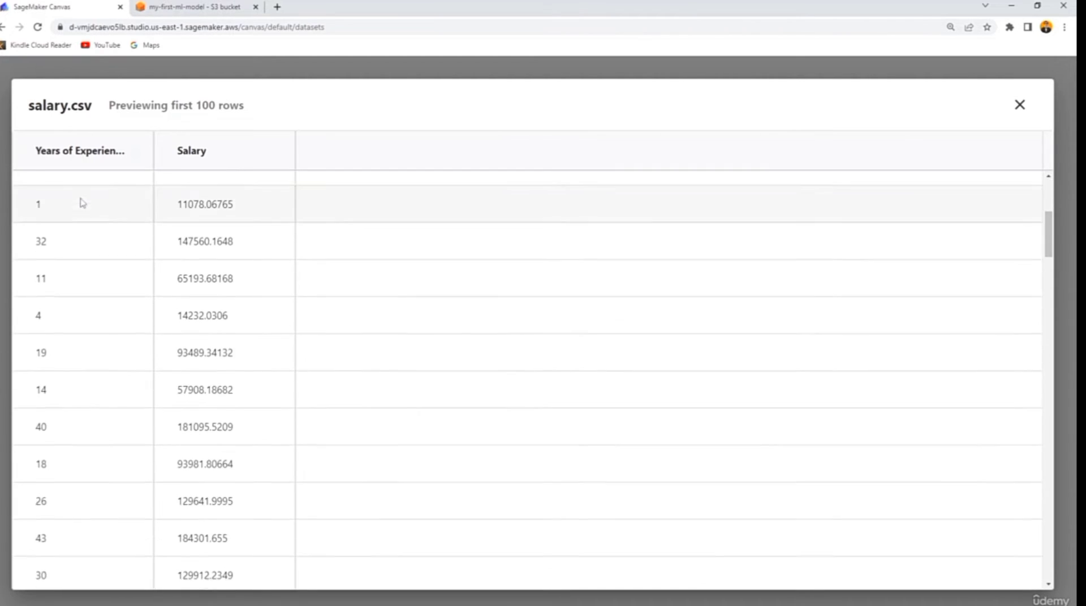
scroll(256, 335, "down", 5)
scroll(259, 333, "down", 5)
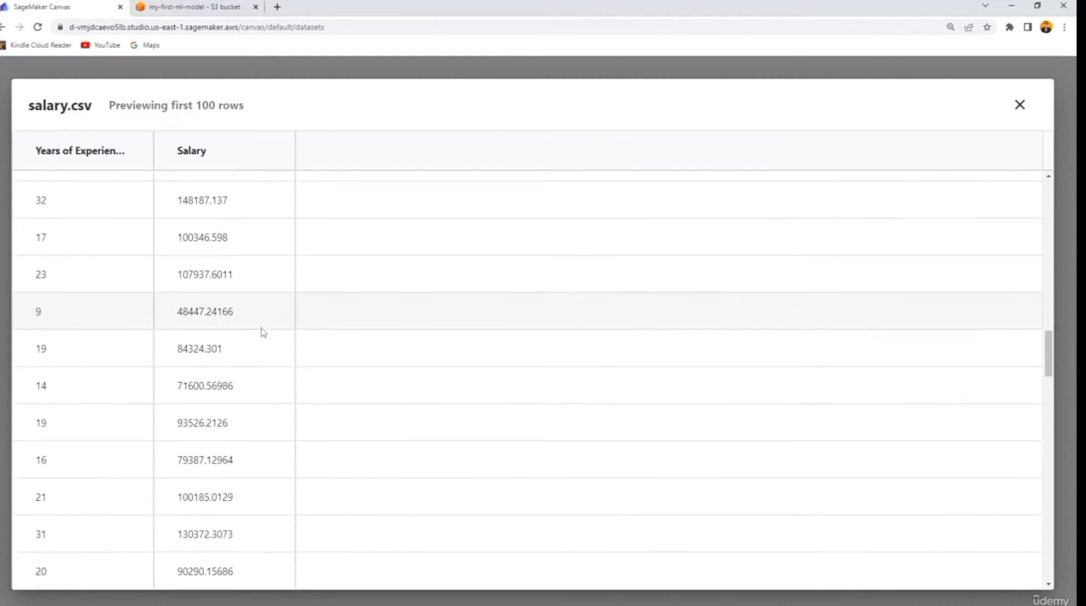
left_click(1020, 105)
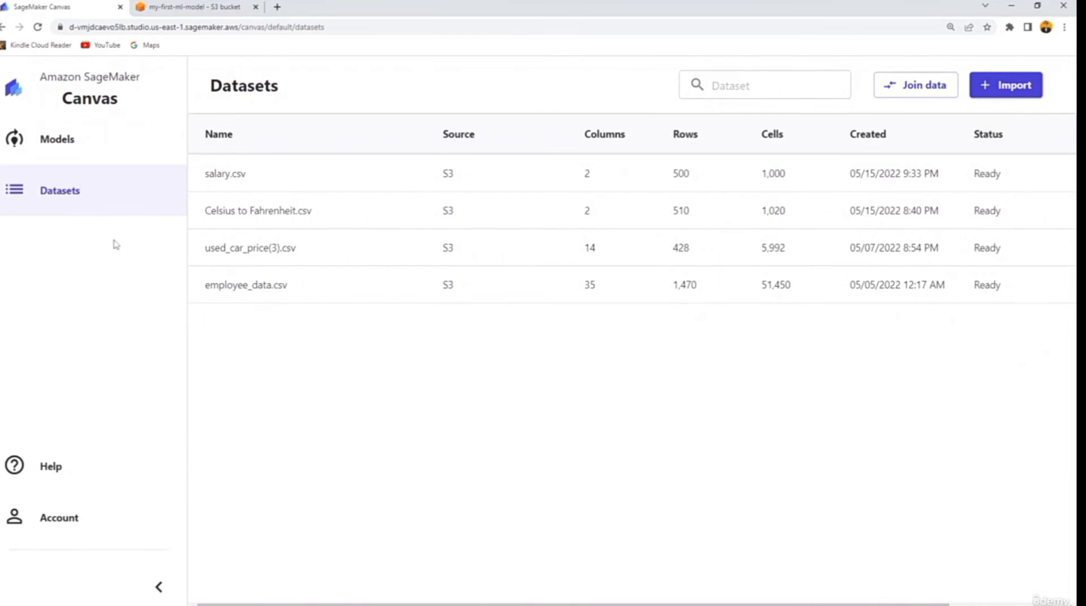
Create a new model named salary-prediction and select salary.csv as its dataset
left_click(69, 141)
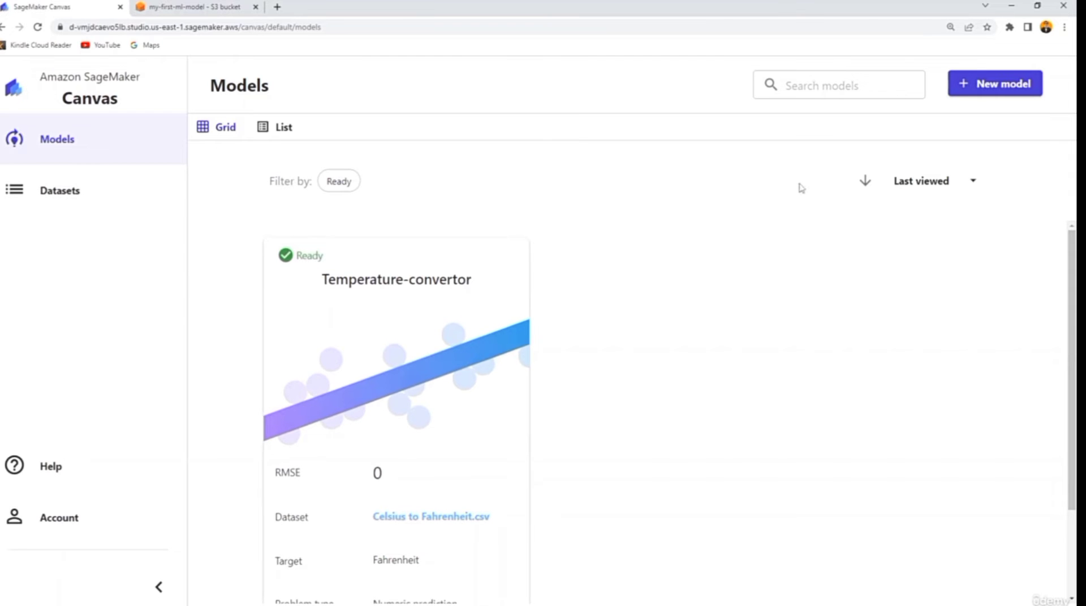
left_click(1001, 84)
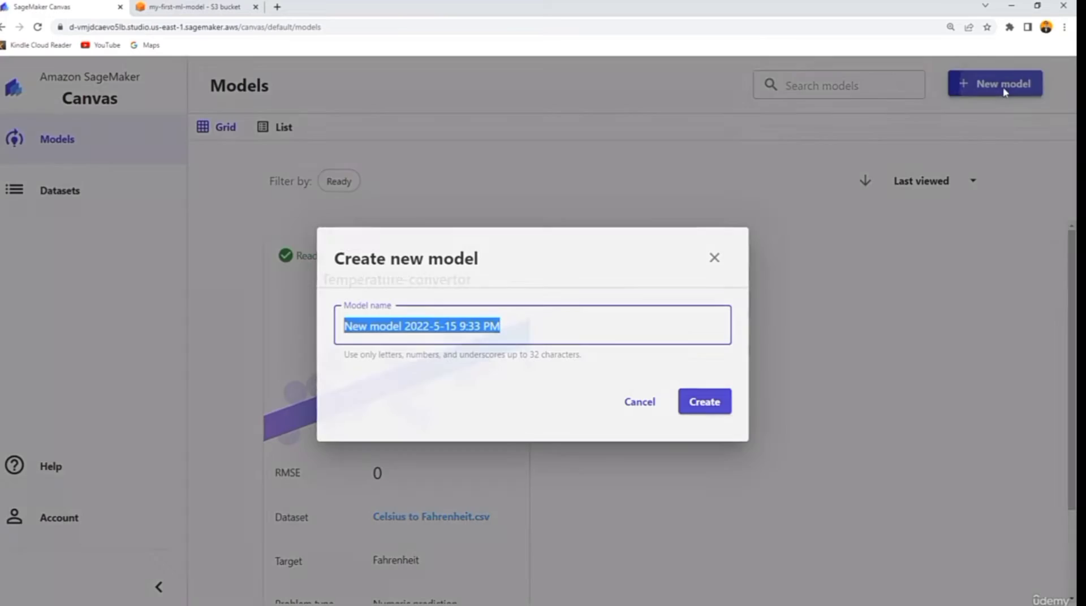
key("BackSpace")
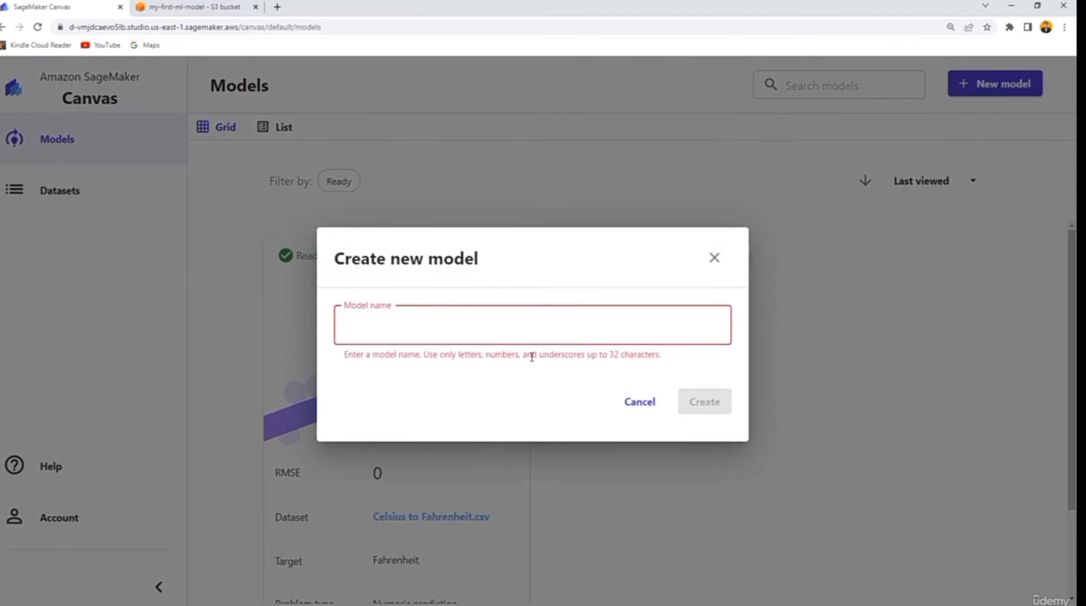
type("salar")
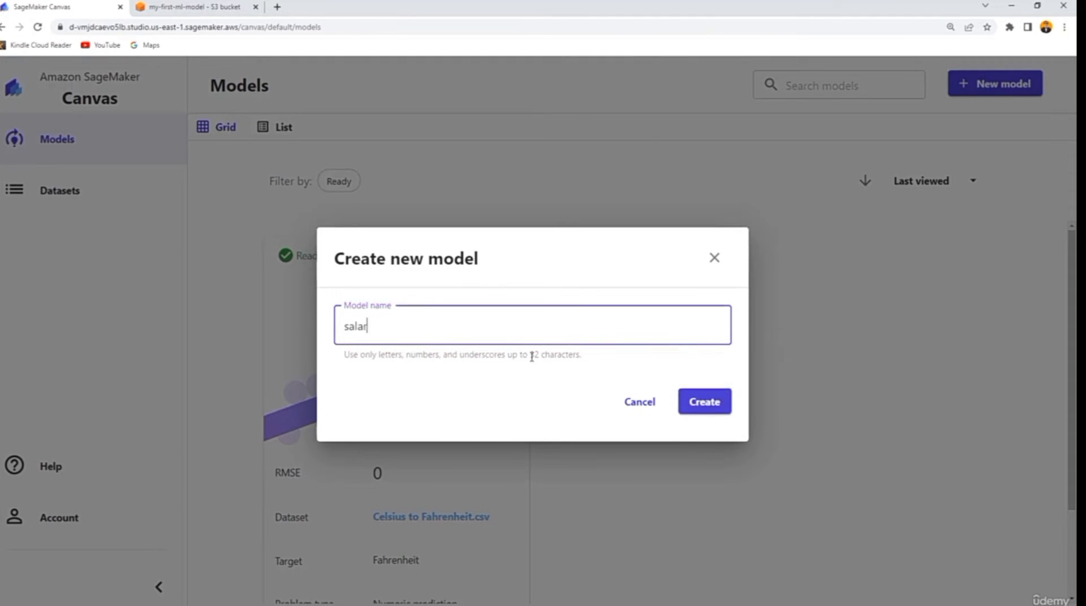
type("y-prediction")
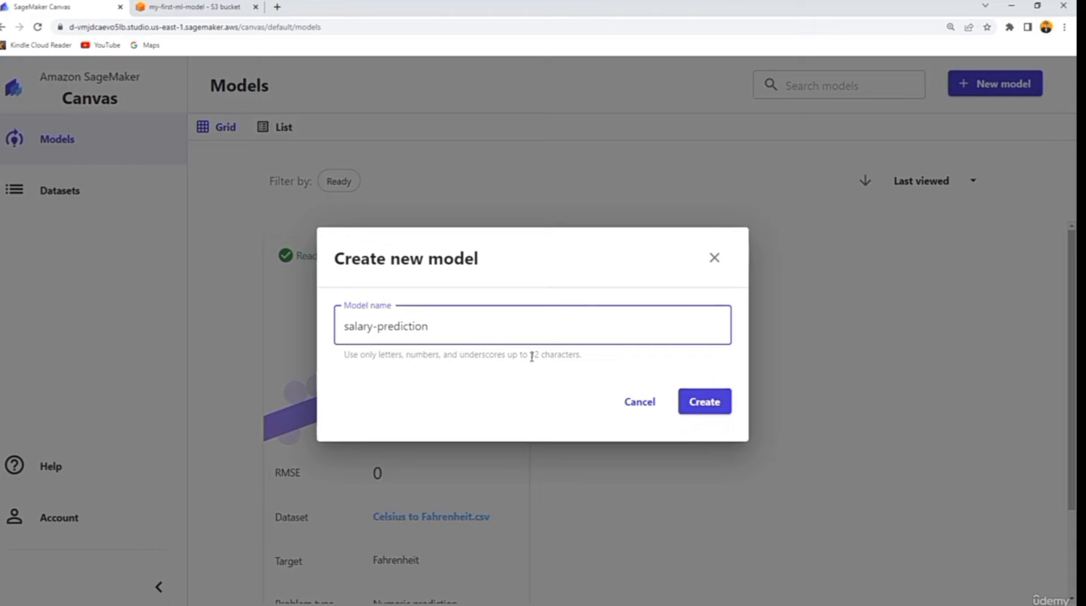
left_click(708, 405)
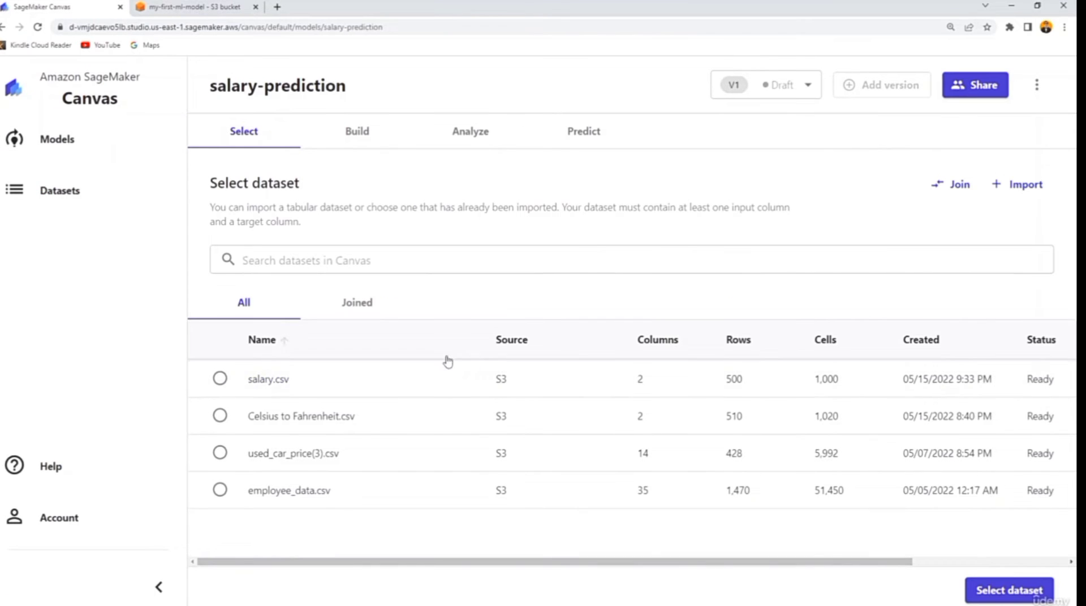
left_click(220, 379)
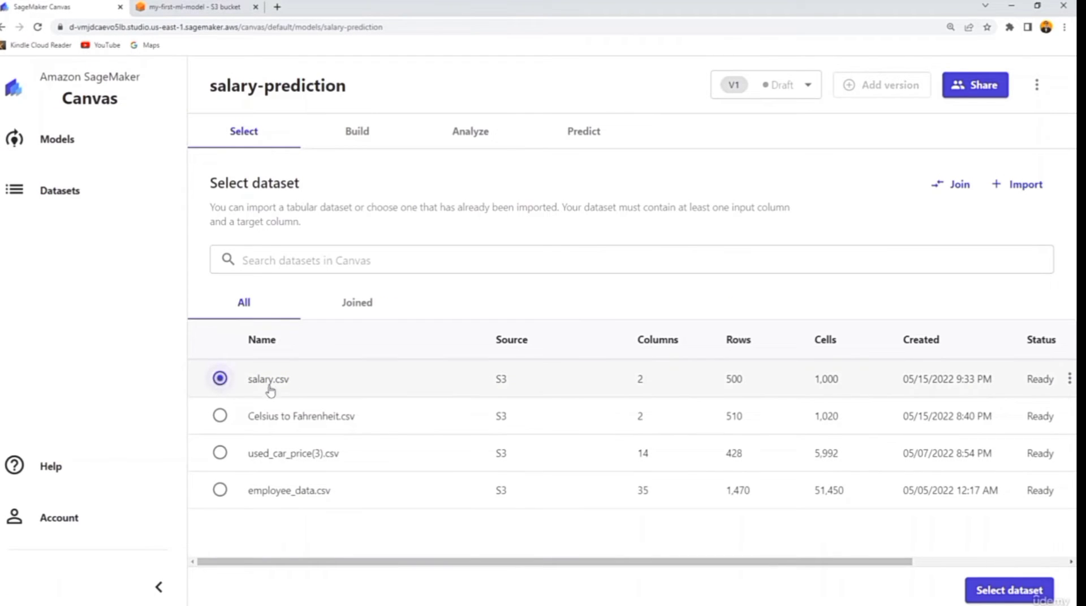
left_click(1021, 598)
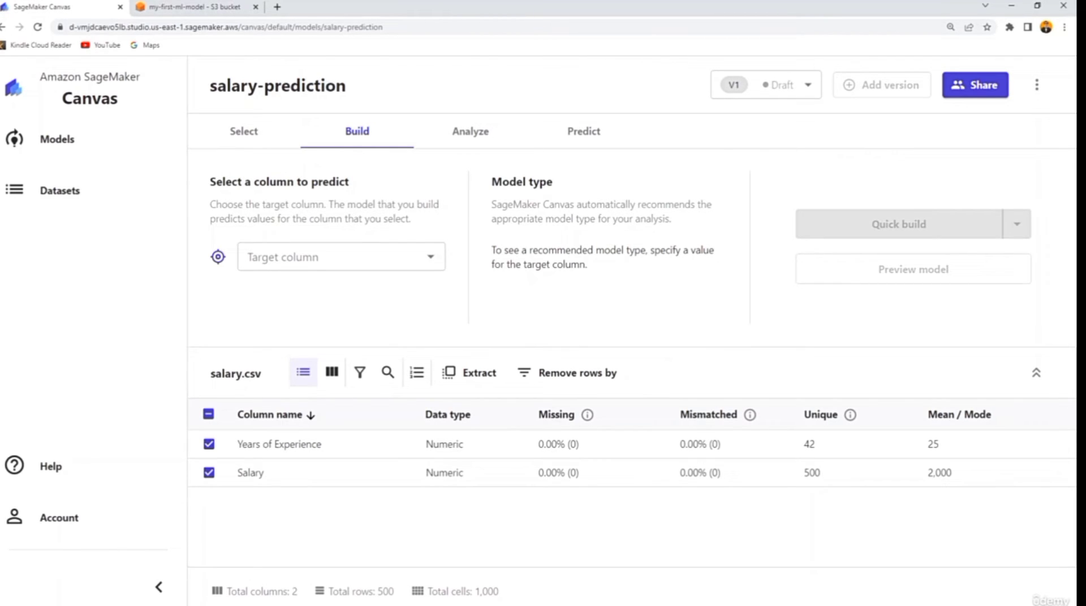
Set Salary as the target column to predict and train the model with a quick build
left_click(408, 259)
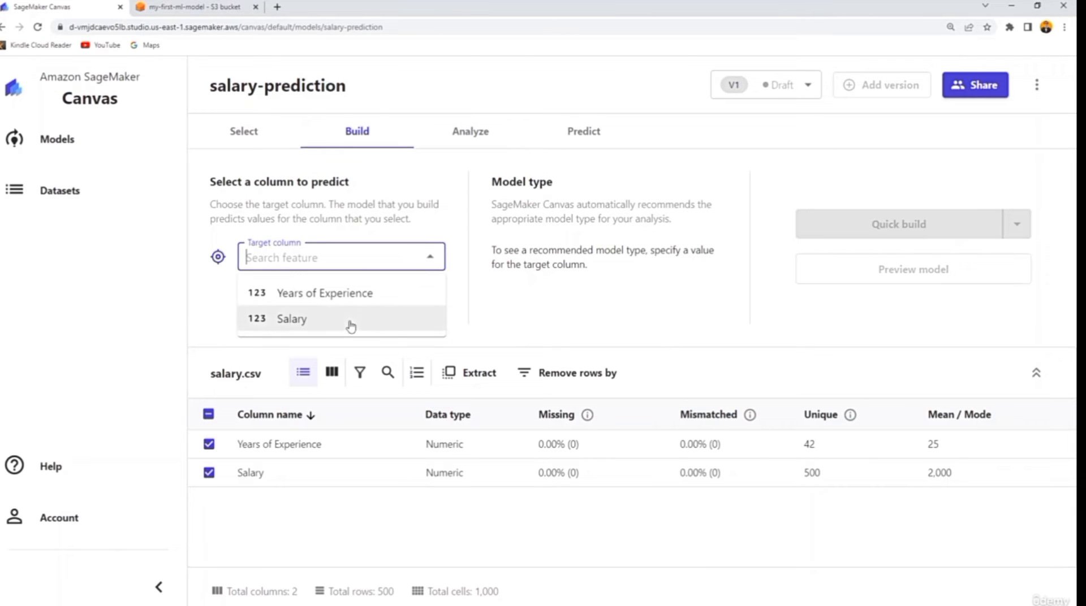
left_click(350, 323)
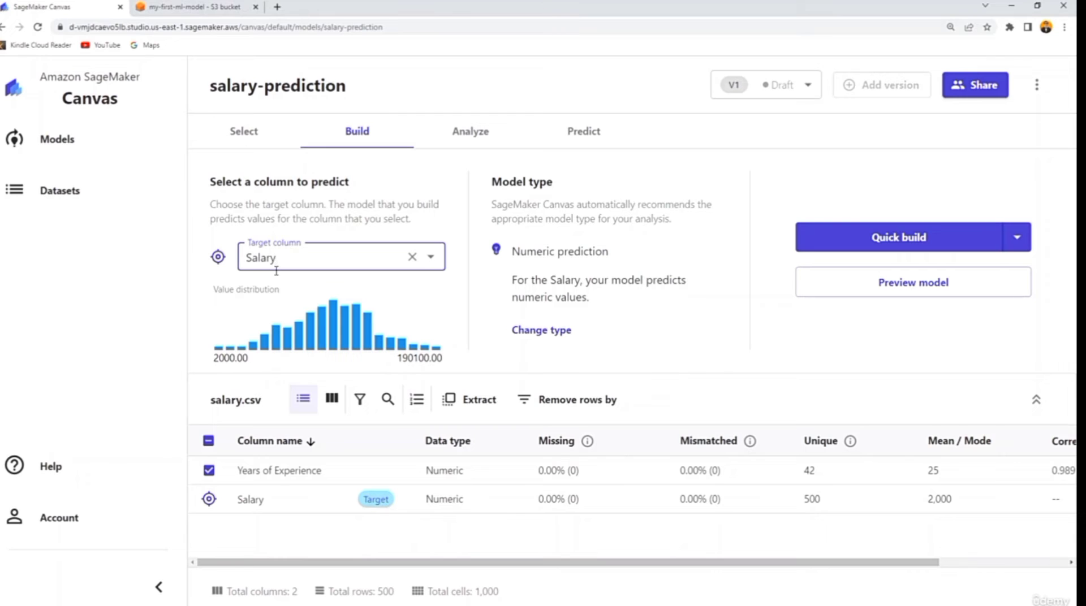
mouse_move(293, 319)
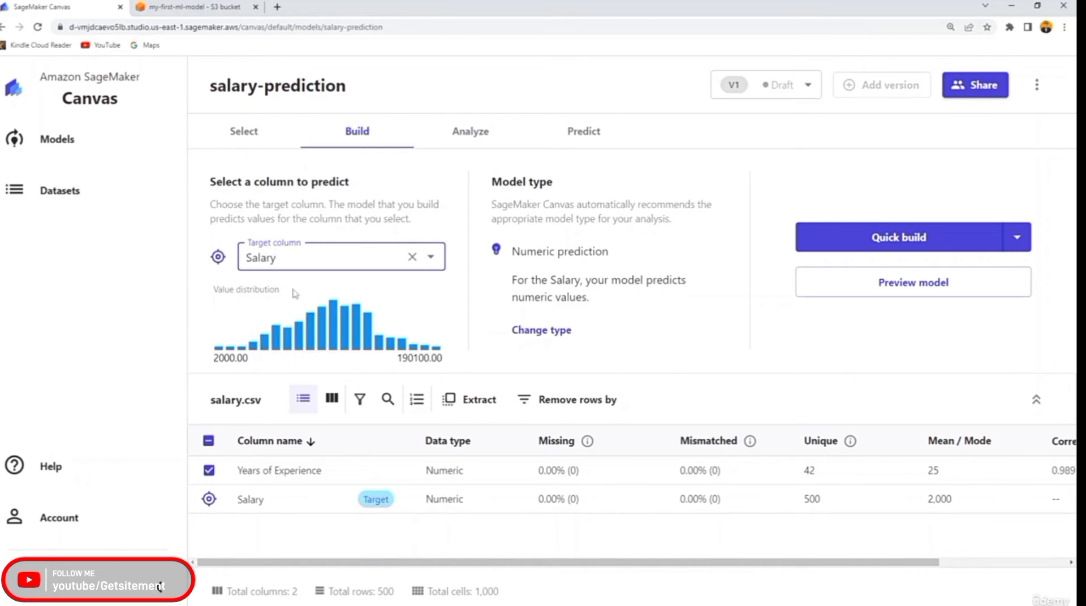
left_click(695, 179)
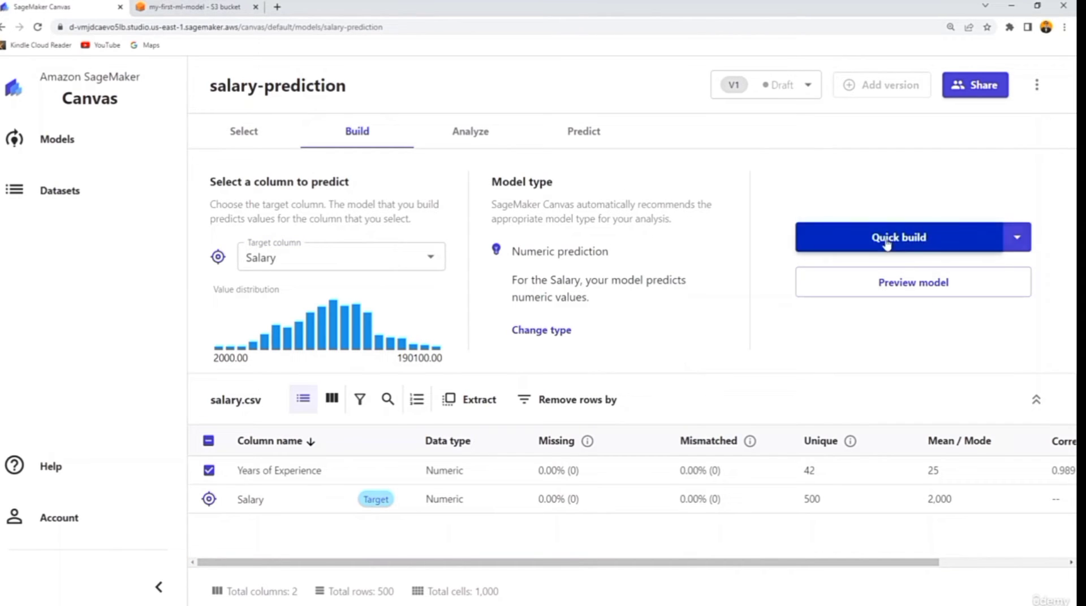
left_click(919, 245)
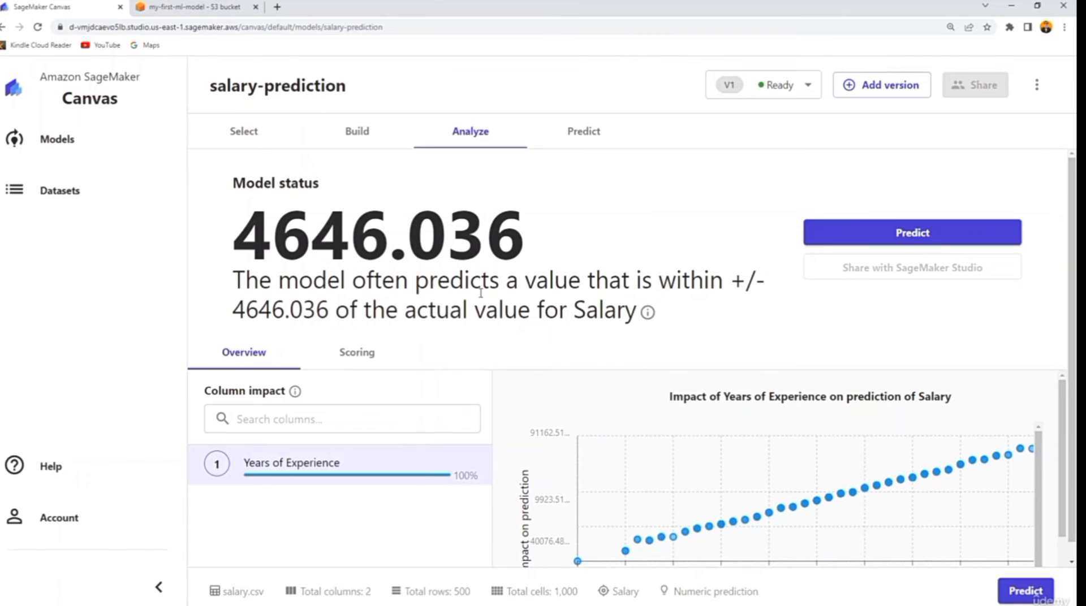
Examine the trained model's status, including the expected error range of its salary predictions
key("ctrl+minus")
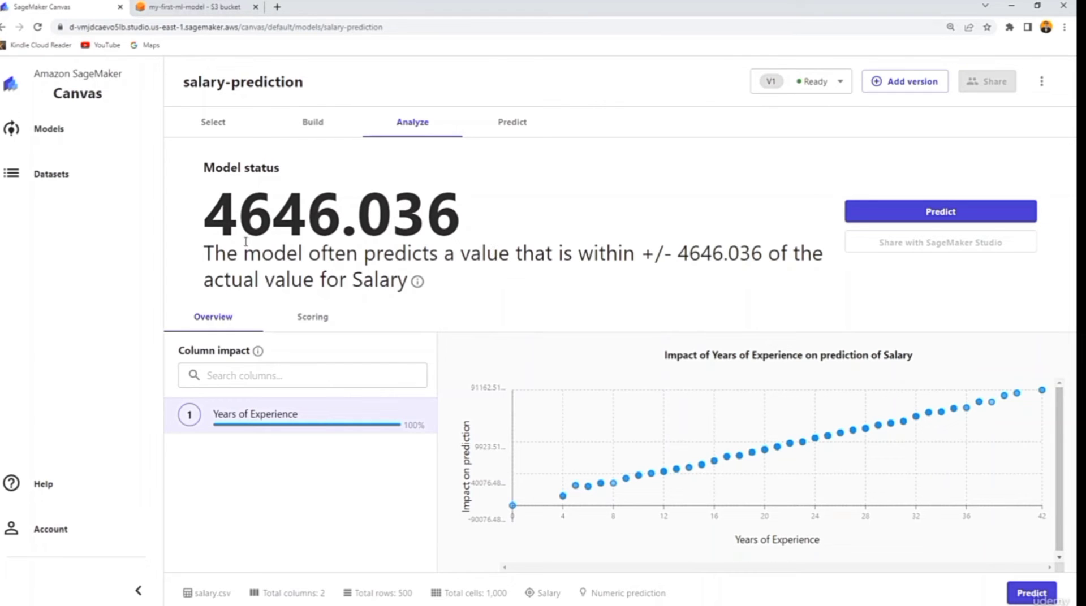
left_click_drag(201, 255, 577, 255)
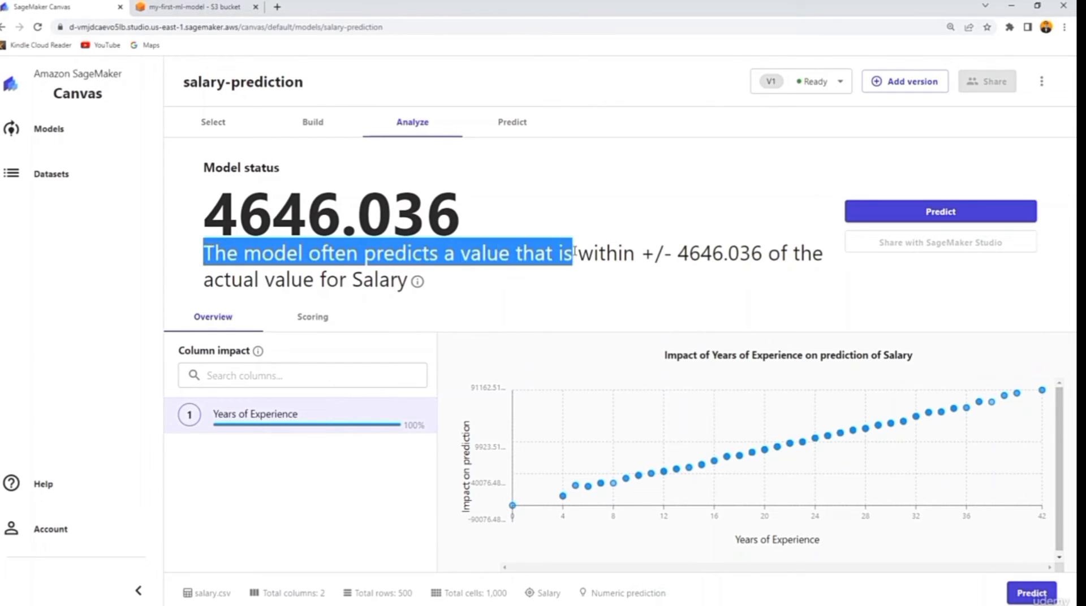
left_click(576, 254)
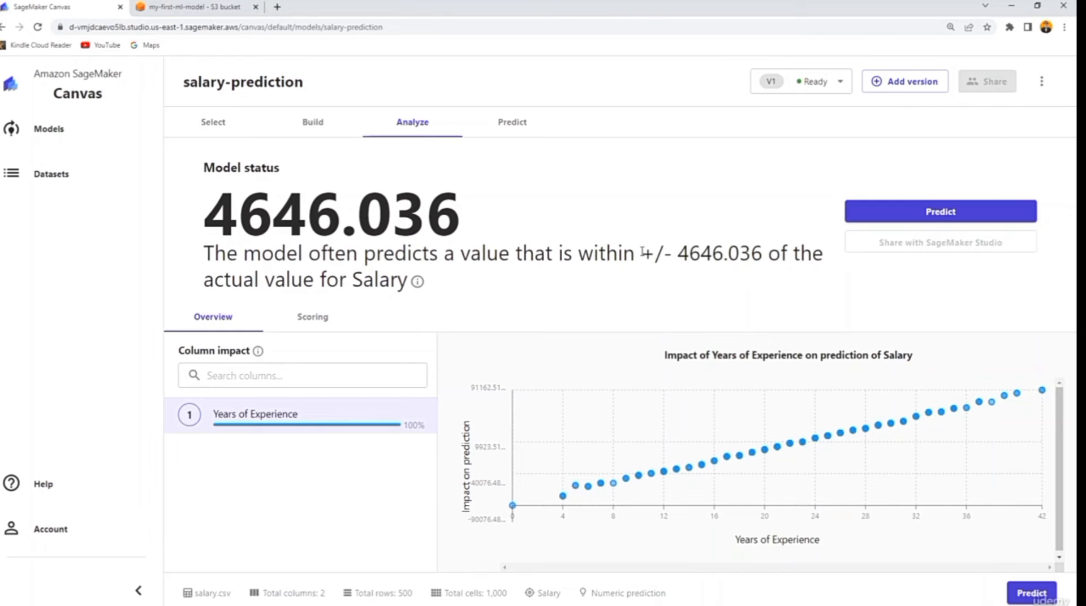
left_click_drag(637, 255, 748, 250)
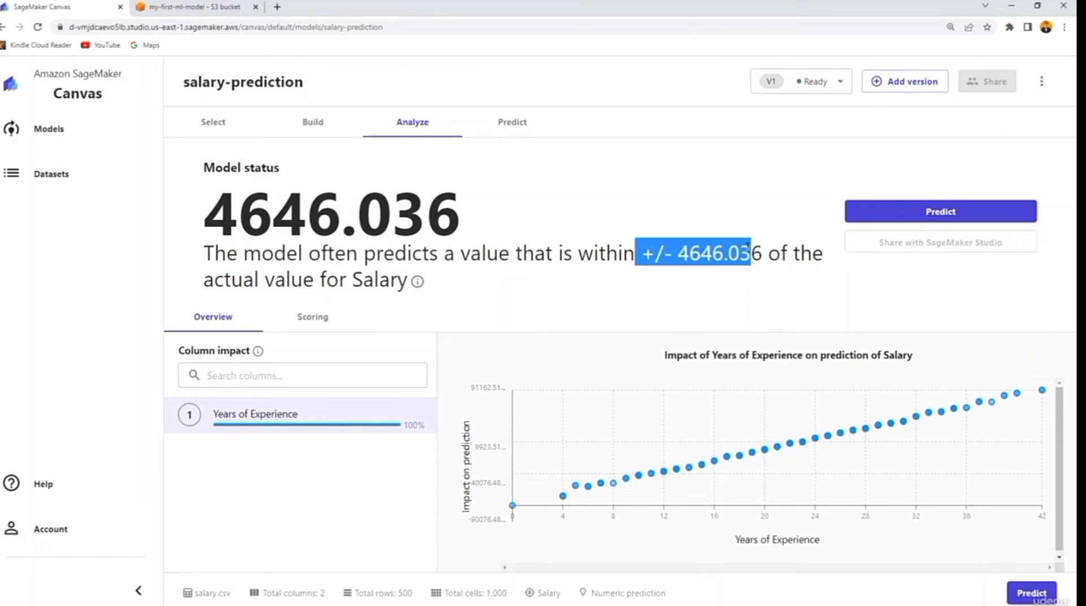
left_click(705, 263)
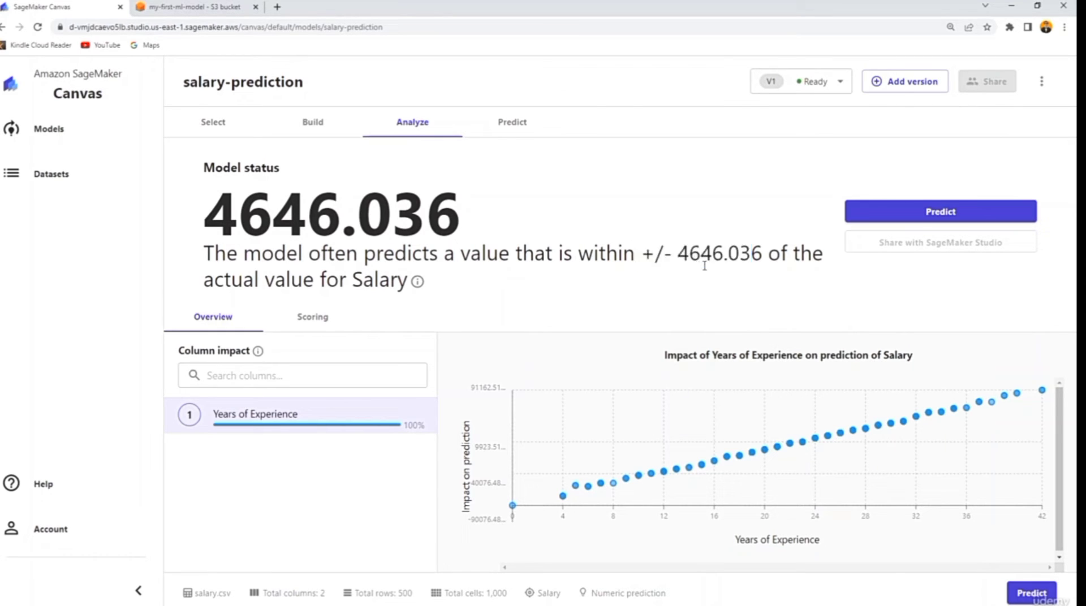
mouse_move(421, 283)
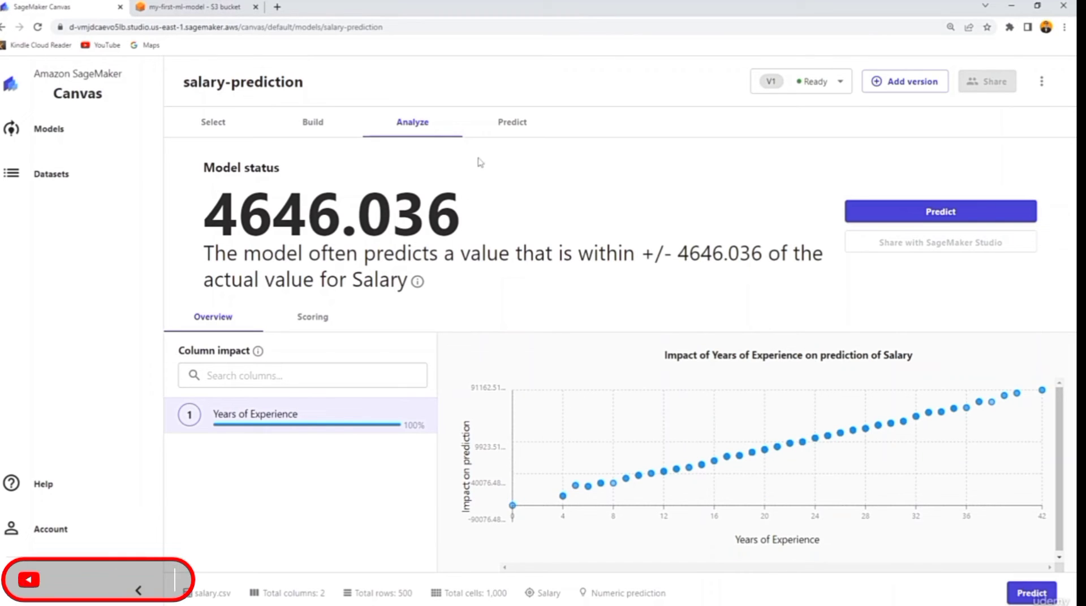
Examine the model's scoring, including the predicted versus actual salary chart and the model accuracy insights
left_click(322, 318)
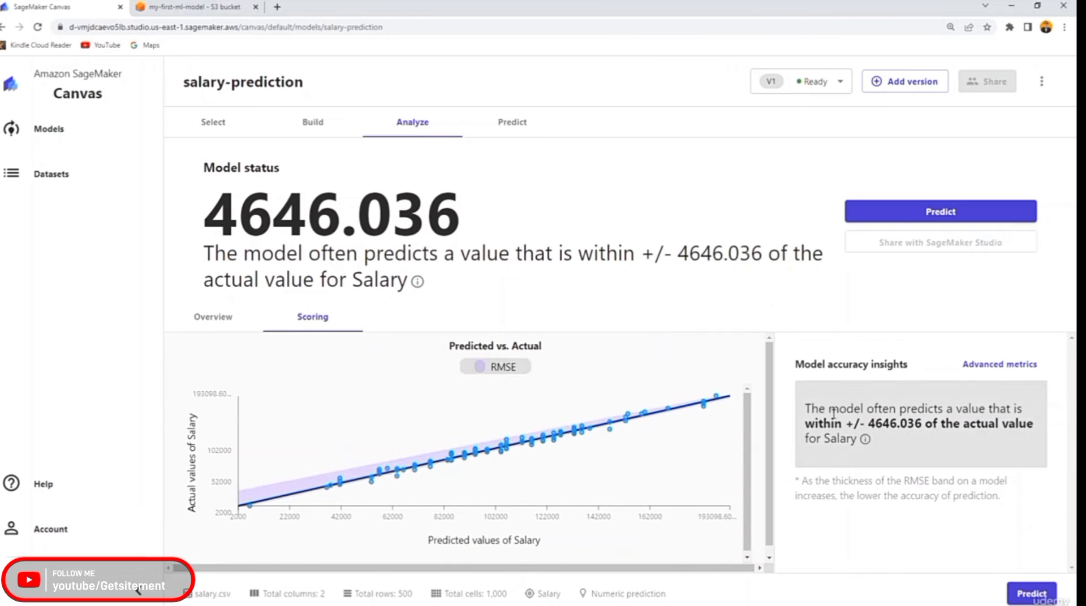
left_click_drag(805, 408, 937, 428)
left_click(937, 428)
left_click_drag(868, 424, 914, 424)
left_click(902, 442)
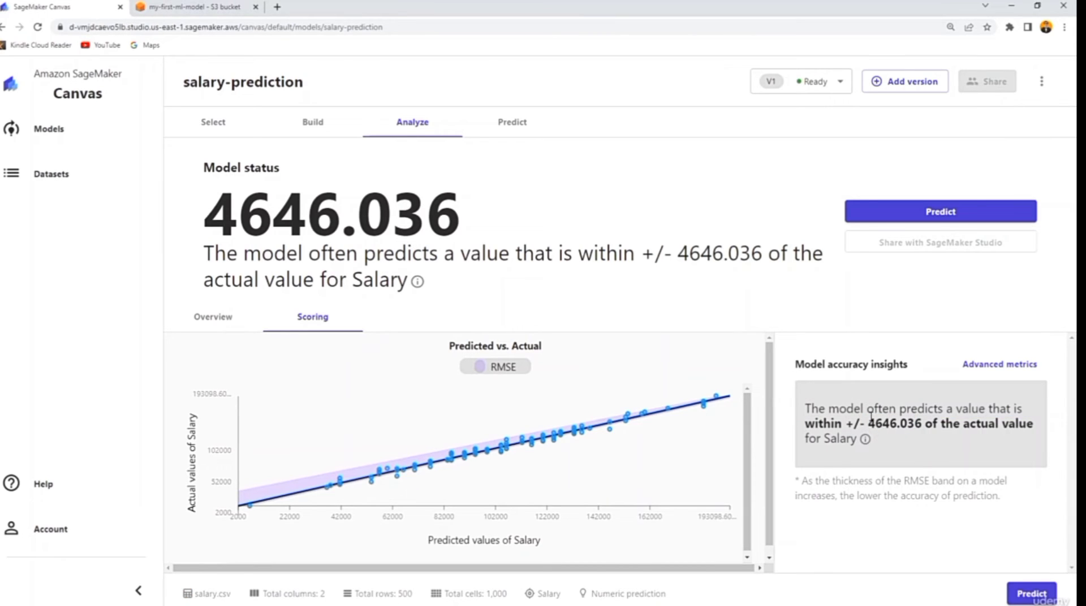
Review the advanced metrics, covering R-squared, mean absolute error, RMSE and the residuals chart, and close them
left_click(995, 369)
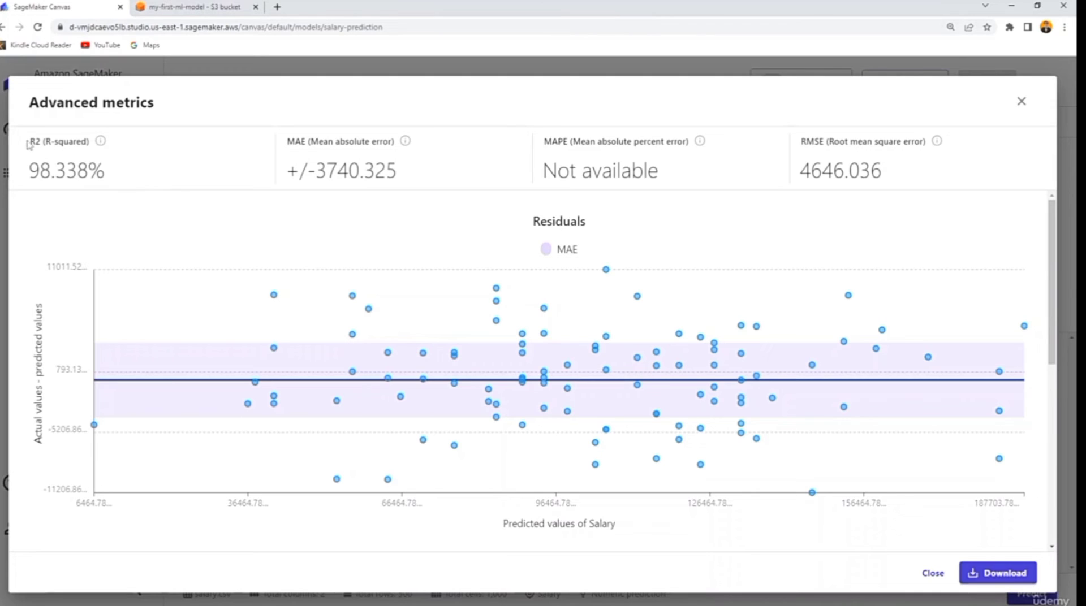
left_click_drag(28, 144, 91, 143)
left_click(88, 177)
left_click_drag(41, 173, 130, 177)
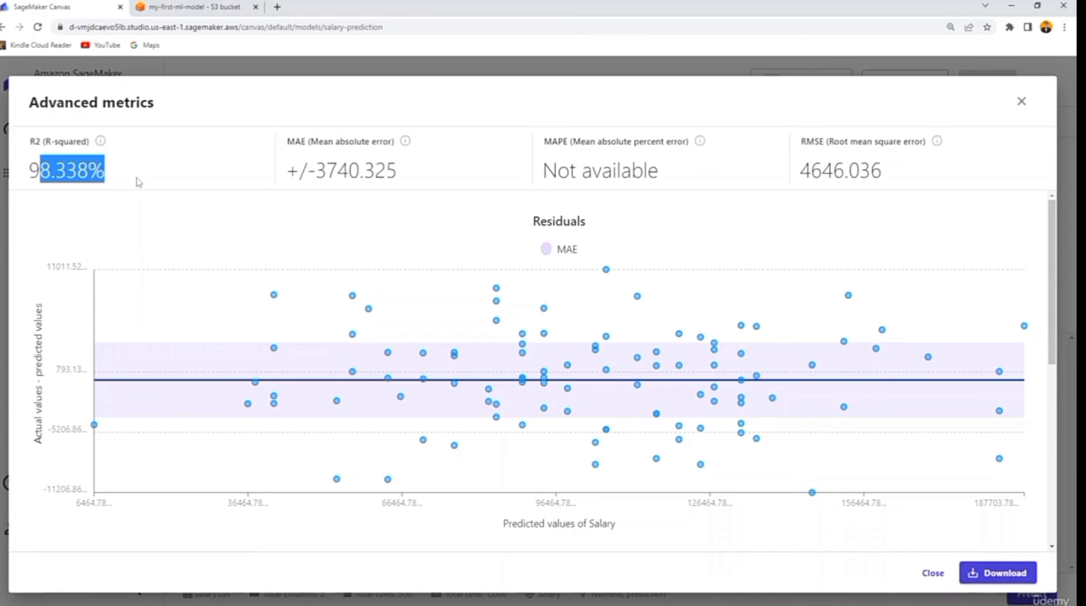
left_click(91, 172)
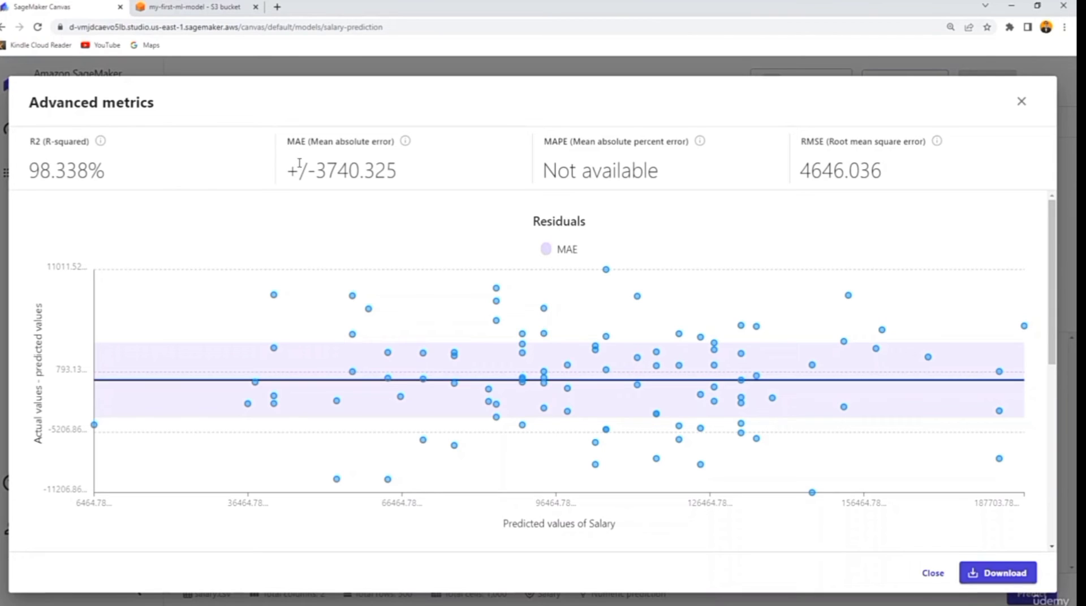
left_click_drag(298, 169, 442, 165)
left_click(442, 165)
left_click_drag(803, 171, 918, 180)
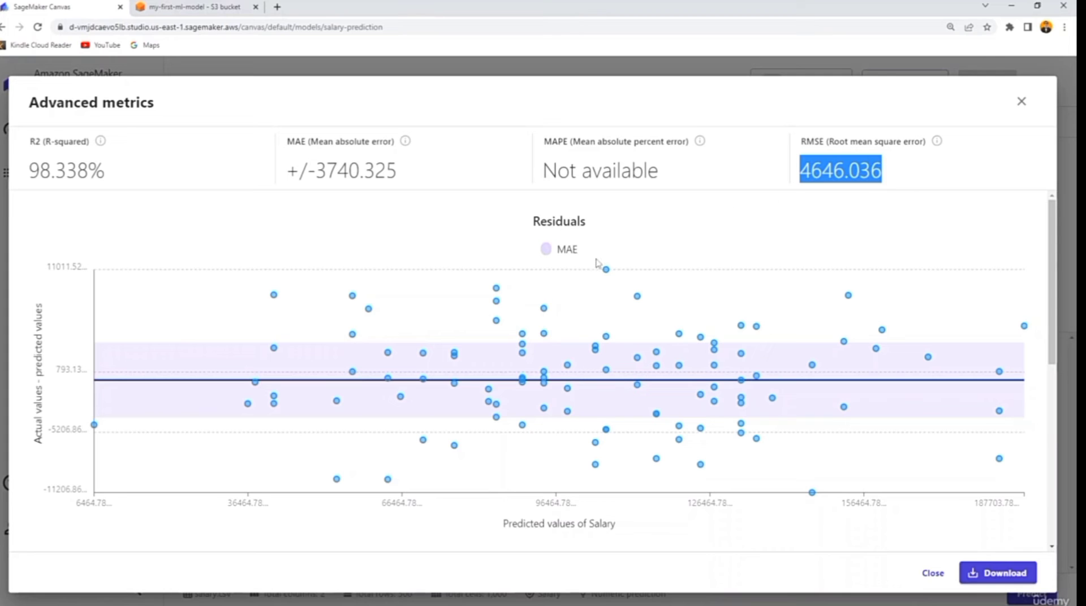
mouse_move(420, 415)
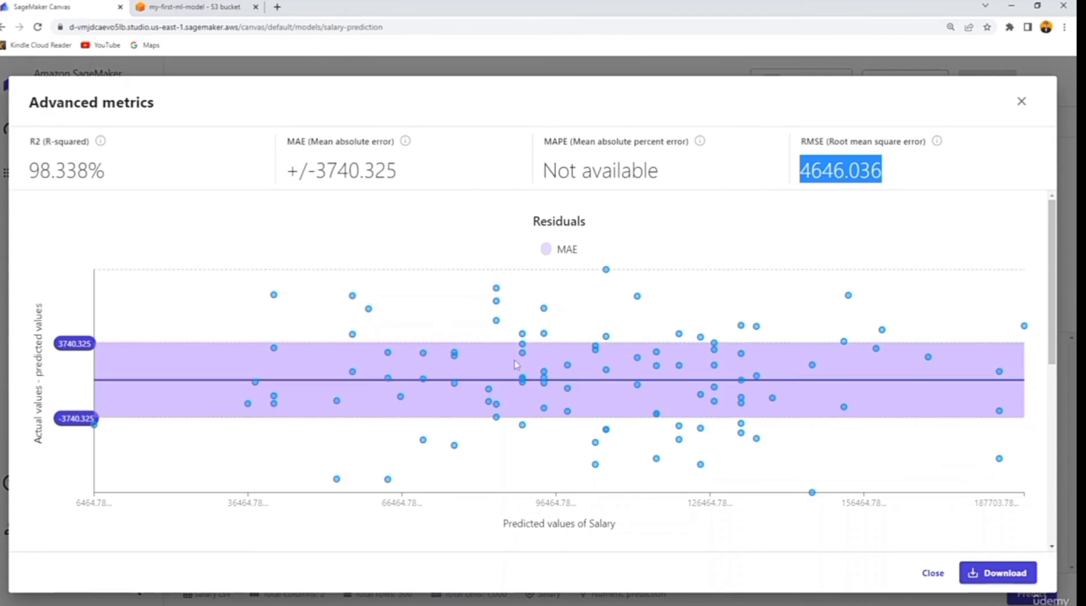
mouse_move(524, 339)
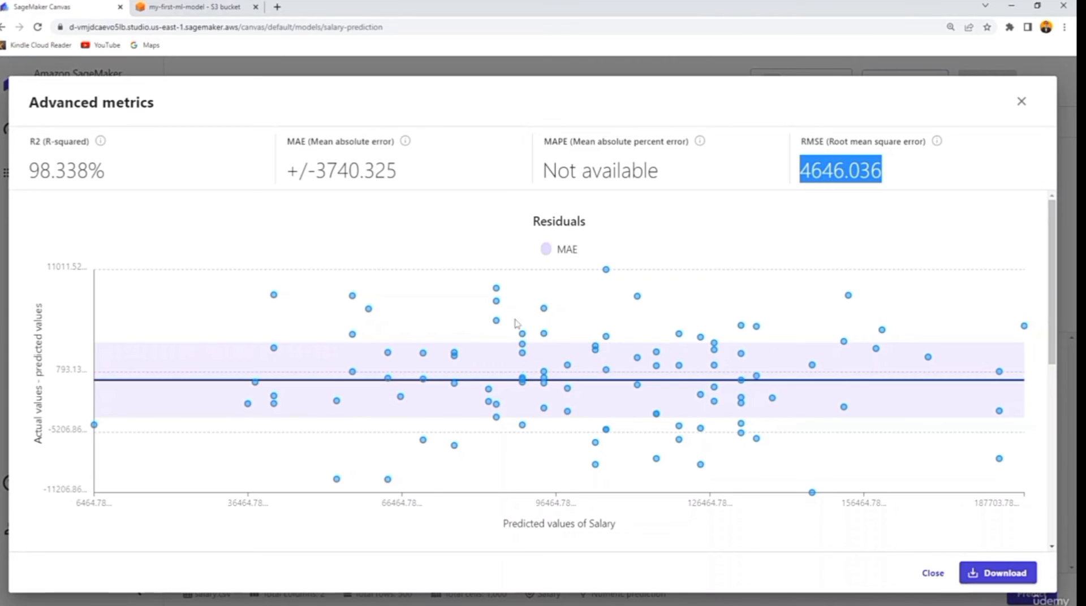
left_click(1021, 100)
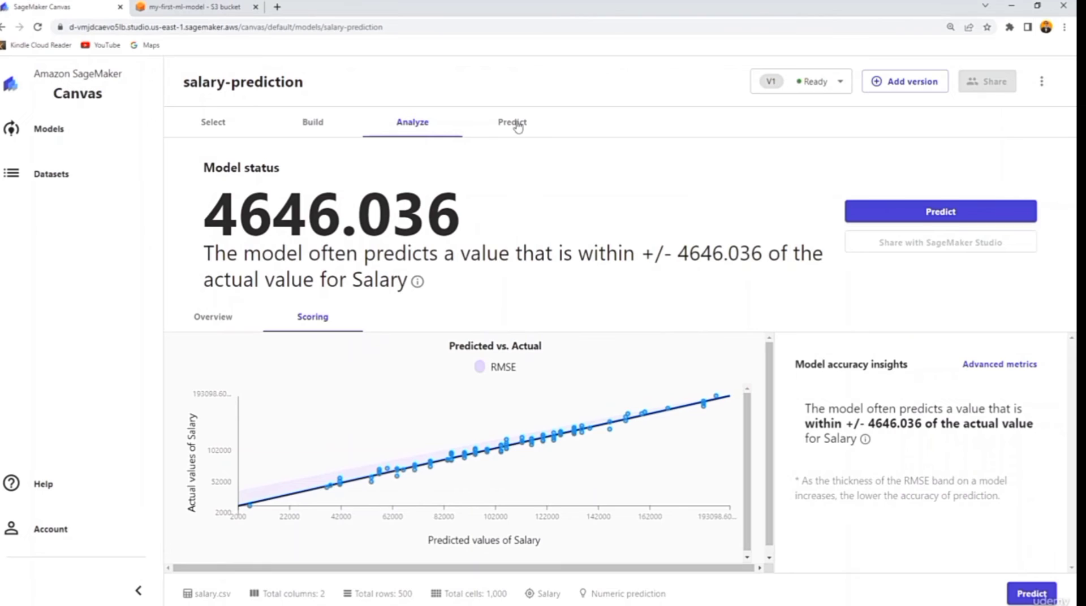
Generate a single salary prediction for 5 years of experience and check the predicted salary
left_click(517, 125)
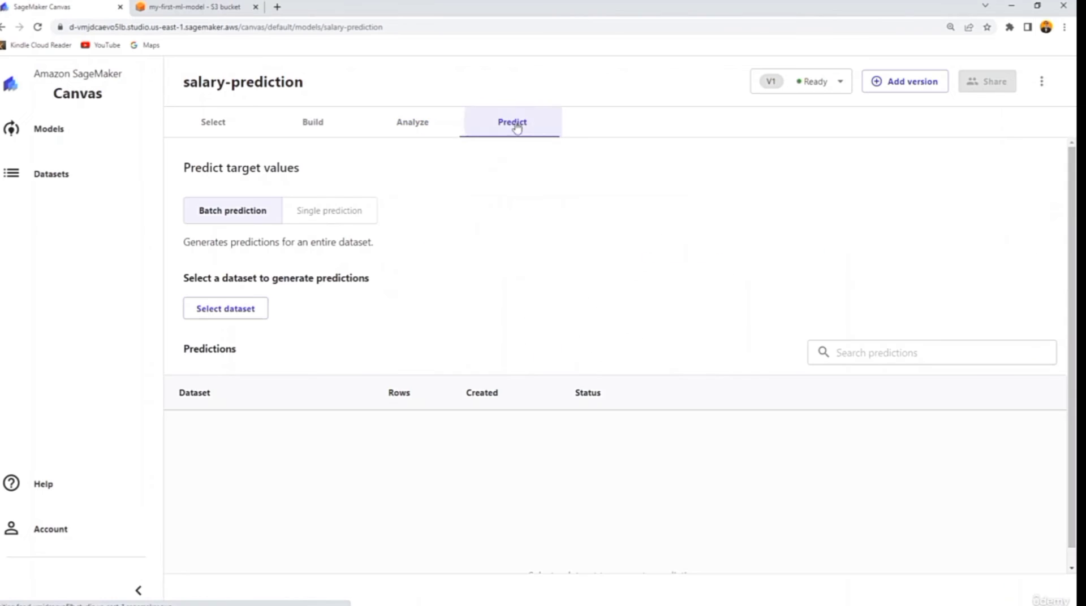
left_click(332, 216)
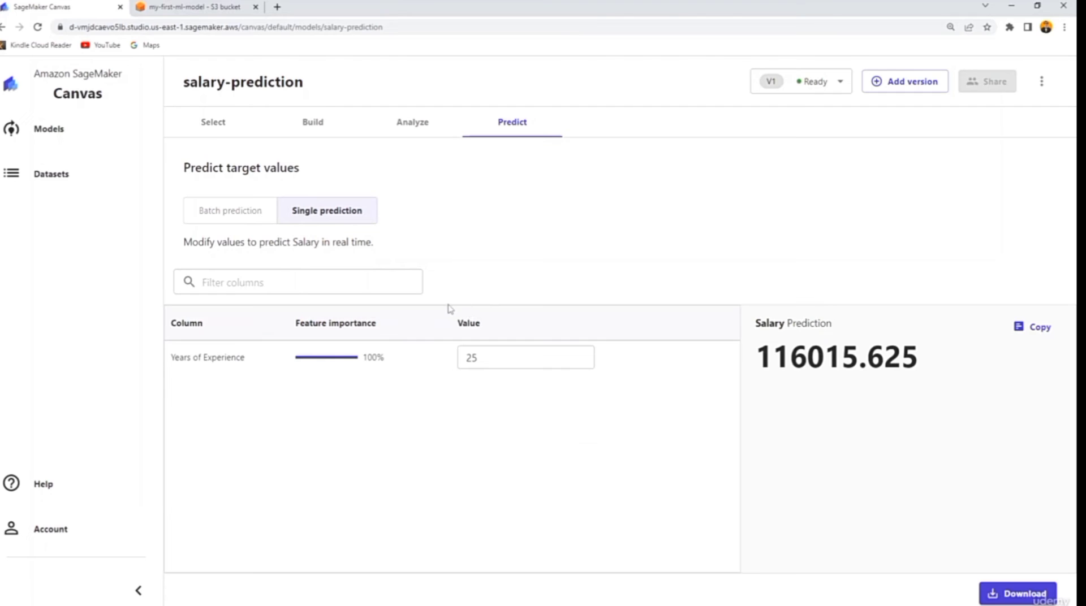
left_click_drag(511, 357, 457, 360)
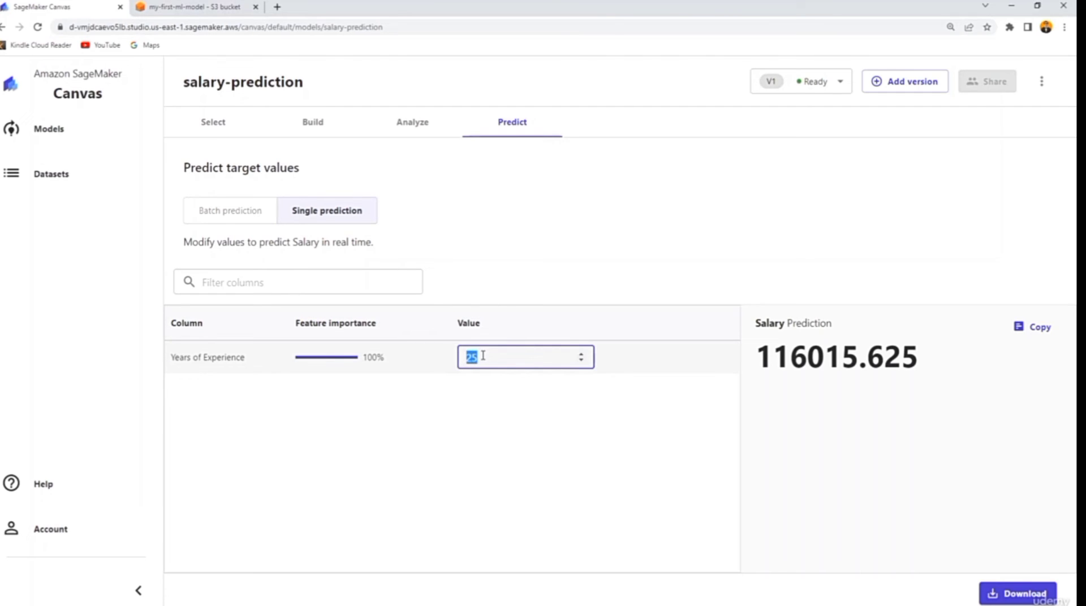
type("5")
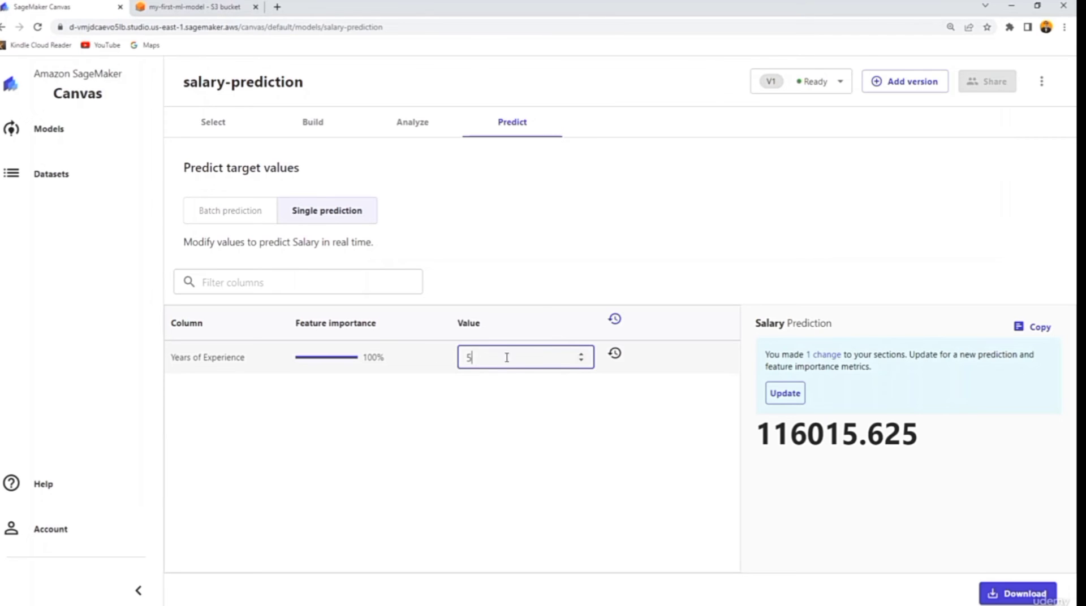
left_click(785, 394)
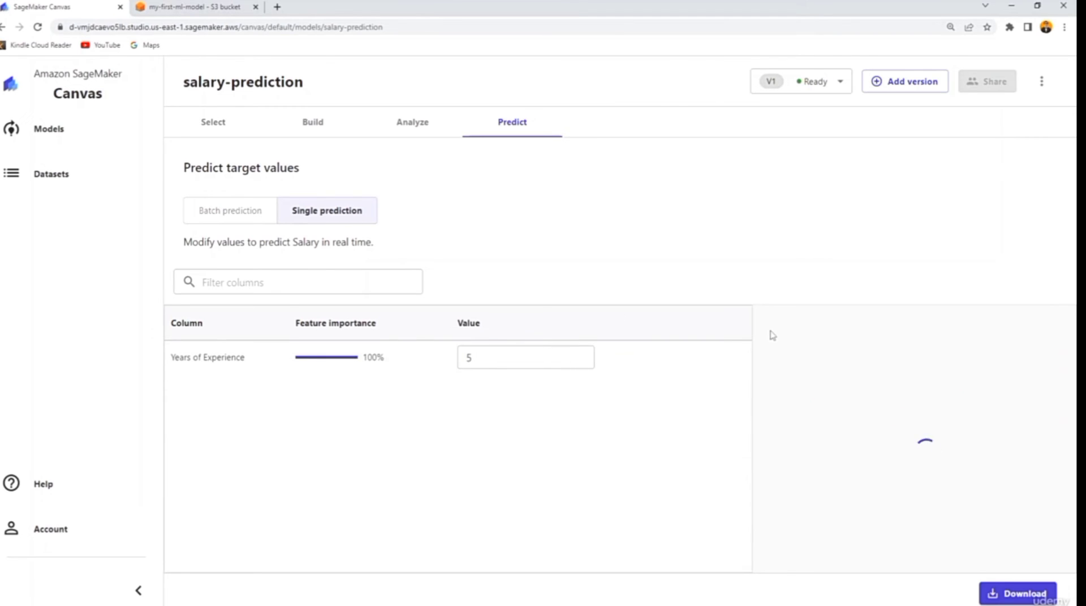
left_click_drag(755, 356, 911, 360)
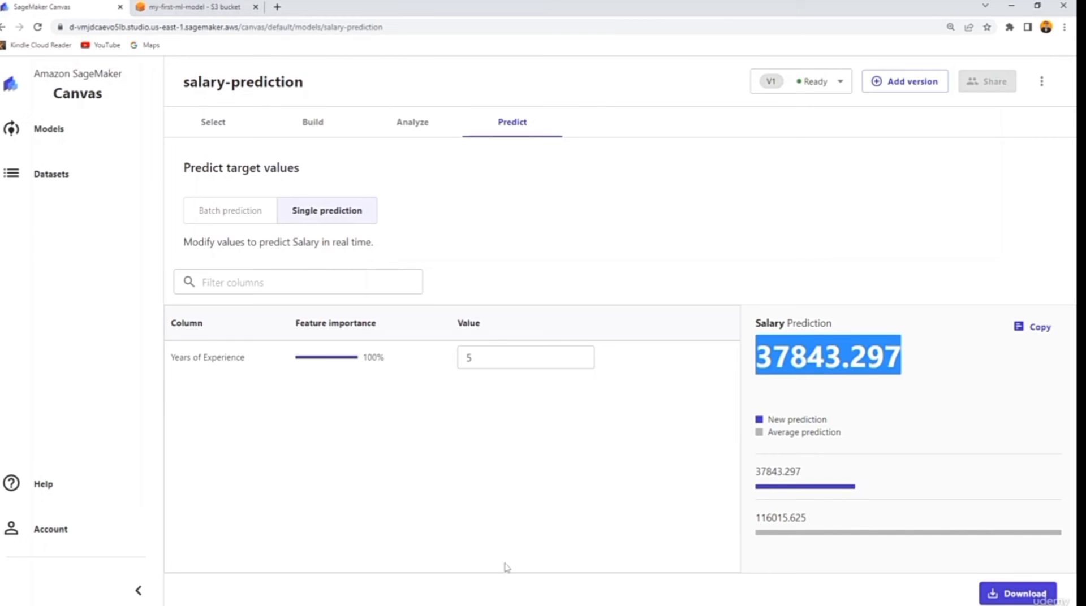
left_click(948, 195)
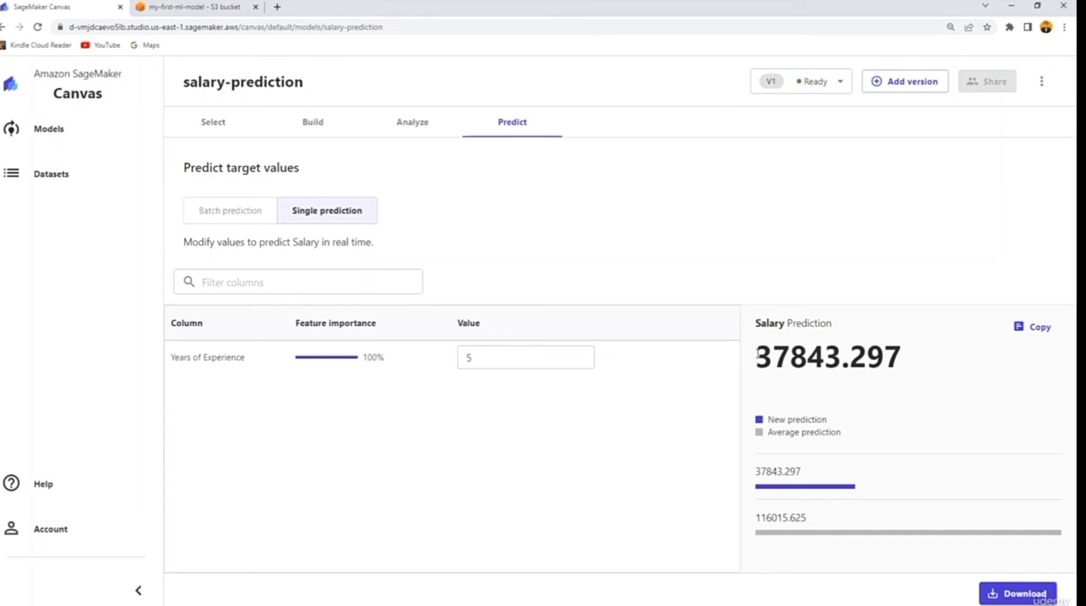
left_click_drag(757, 351, 896, 353)
left_click(852, 268)
Set Years of Experience to 10, update the single prediction and check the predicted salary
left_click(504, 354)
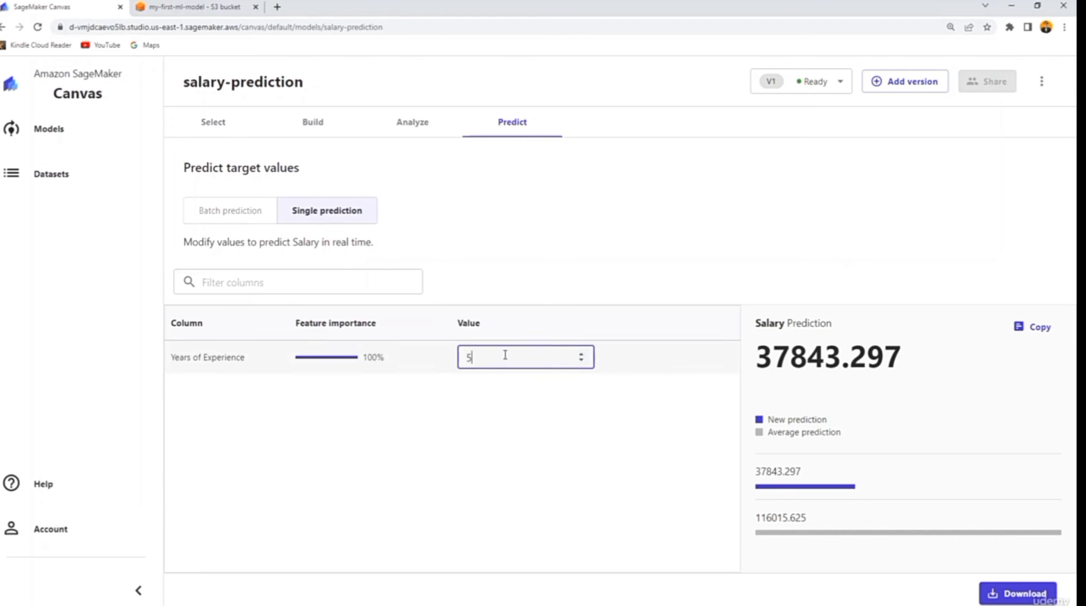
double_click(469, 357)
type("10")
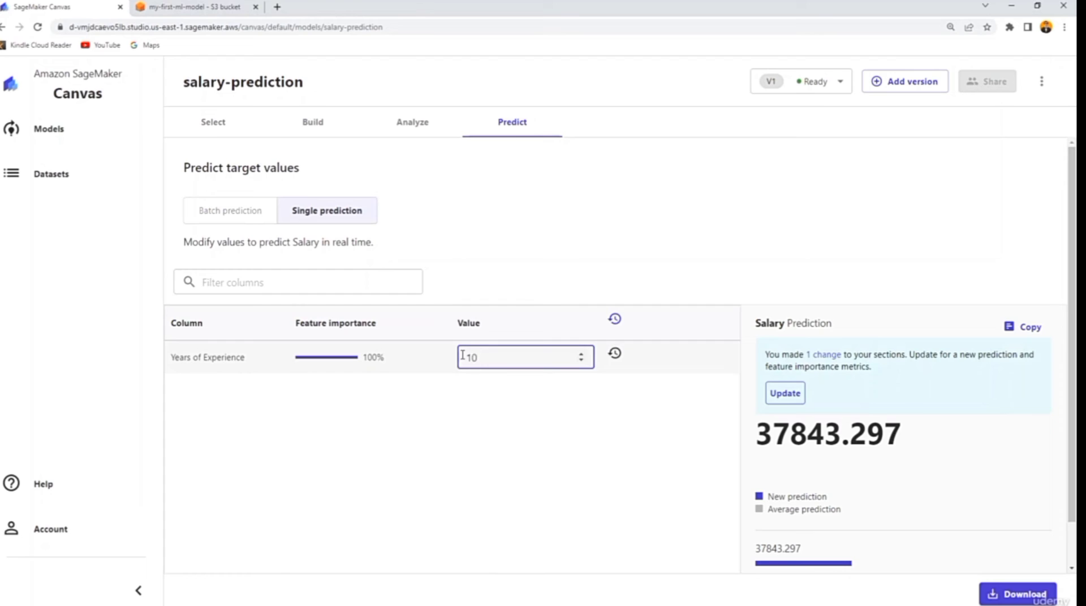
left_click(784, 392)
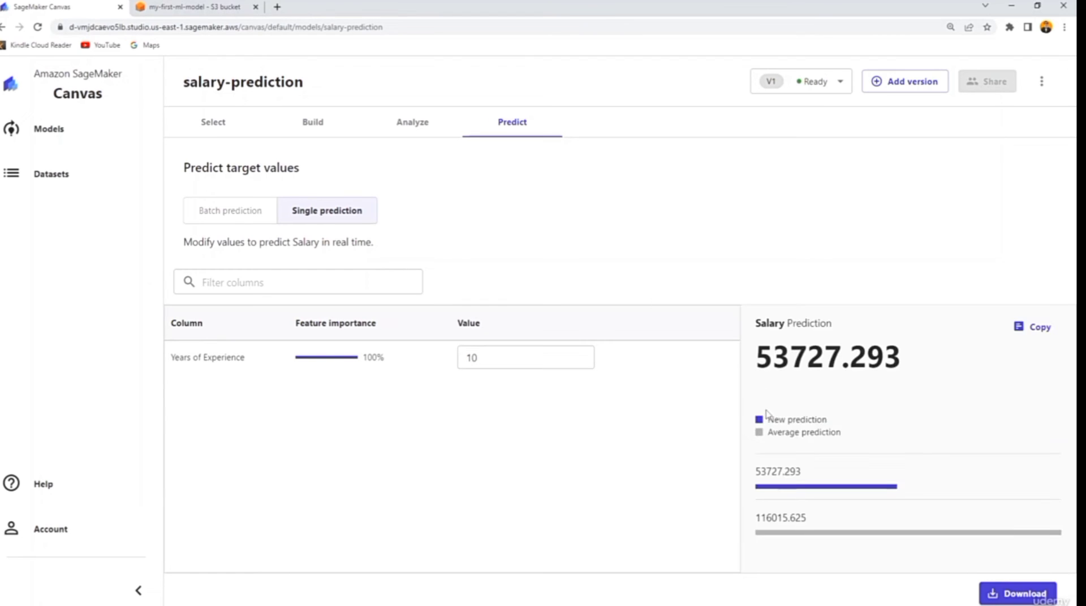
left_click_drag(761, 353, 901, 353)
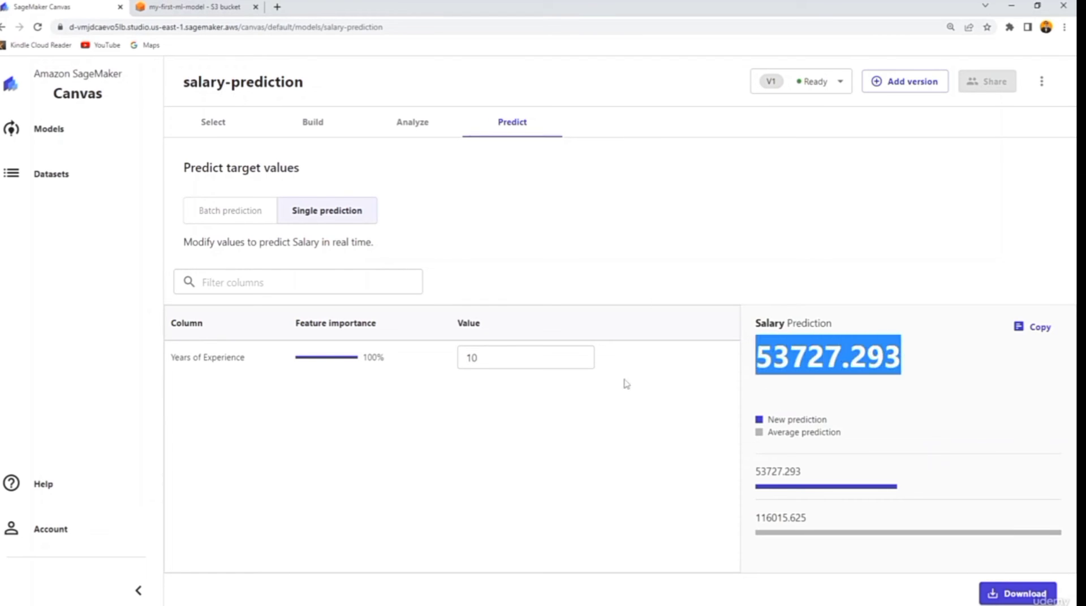
Set Years of Experience to 20, update the single prediction and check the predicted salary
left_click(480, 357)
double_click(471, 357)
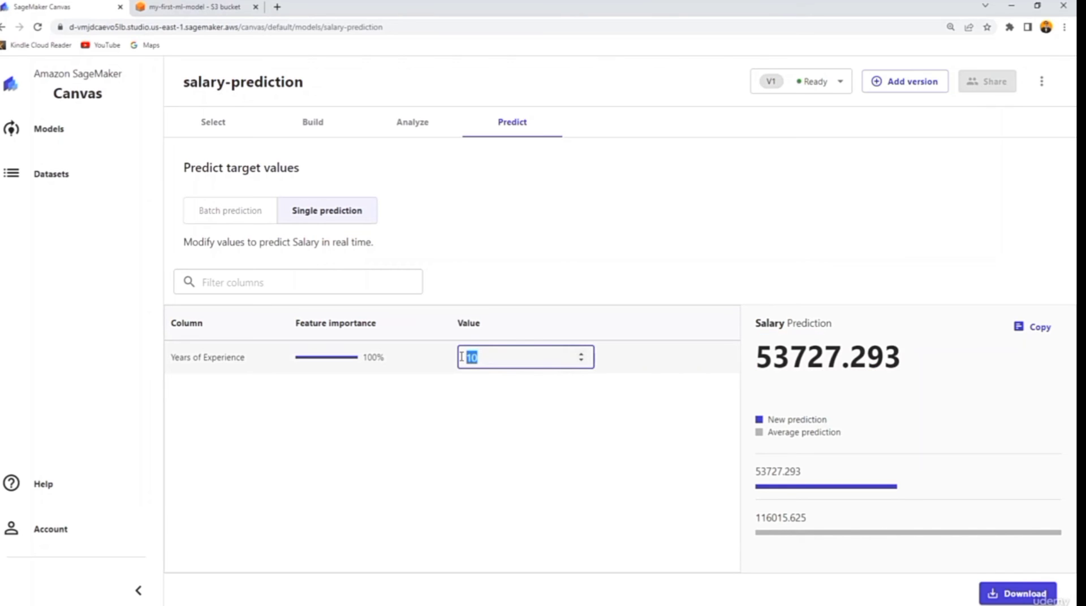
type("20")
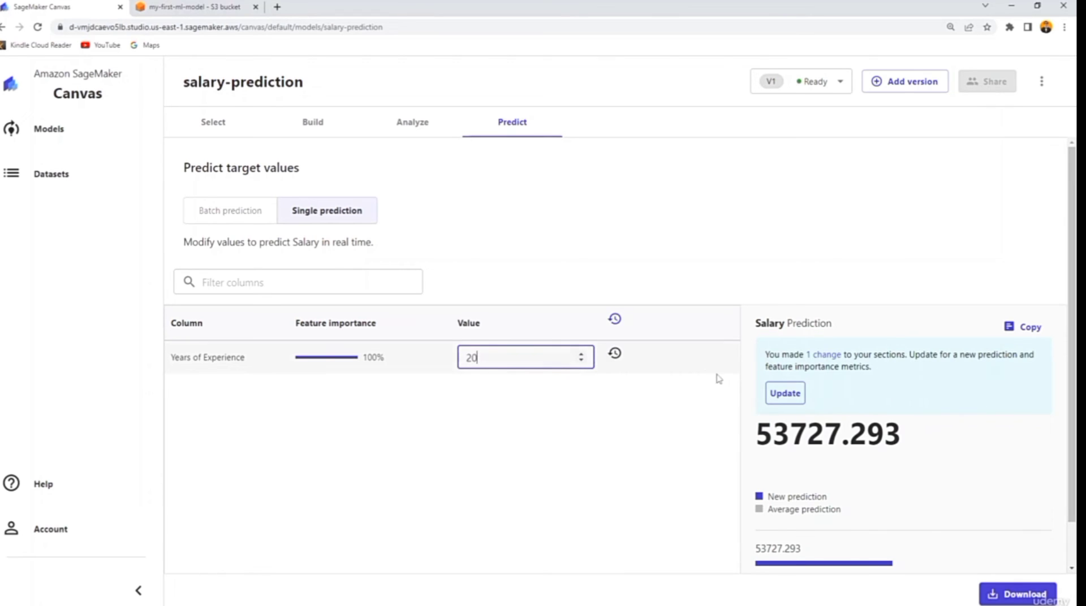
left_click(785, 396)
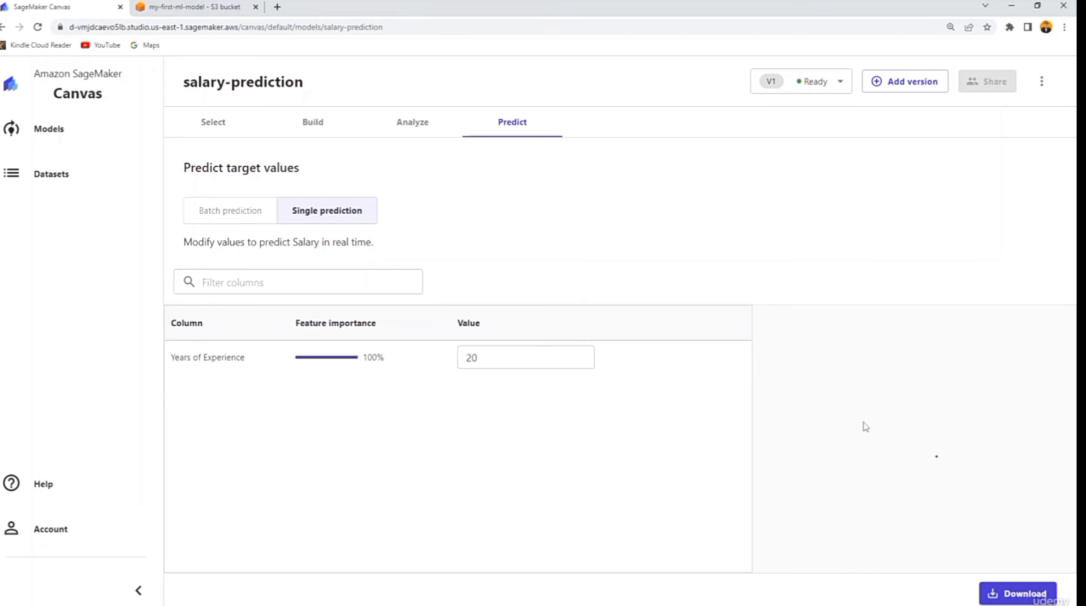
left_click_drag(758, 357, 960, 358)
left_click(874, 252)
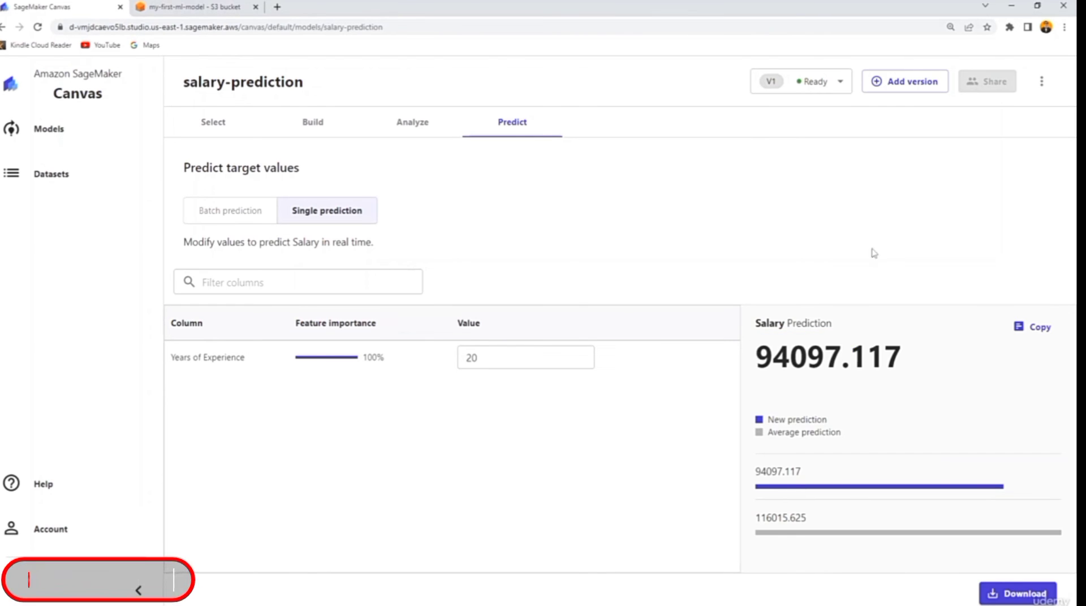